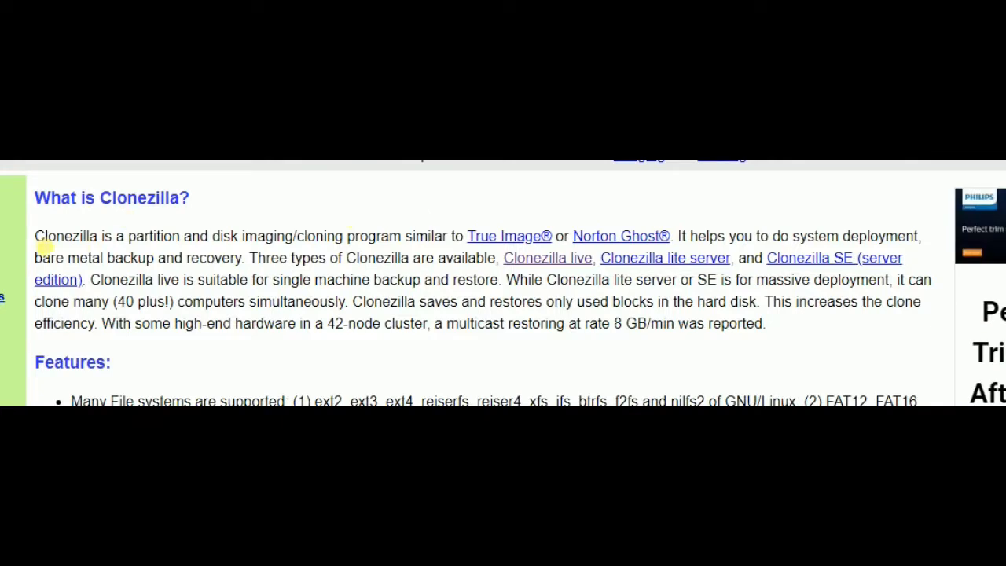
Read the "What is Clonezilla?" introduction, highlighting the sentences on system deployment, the three editions and massive deployment
left_click_drag(39, 244, 865, 258)
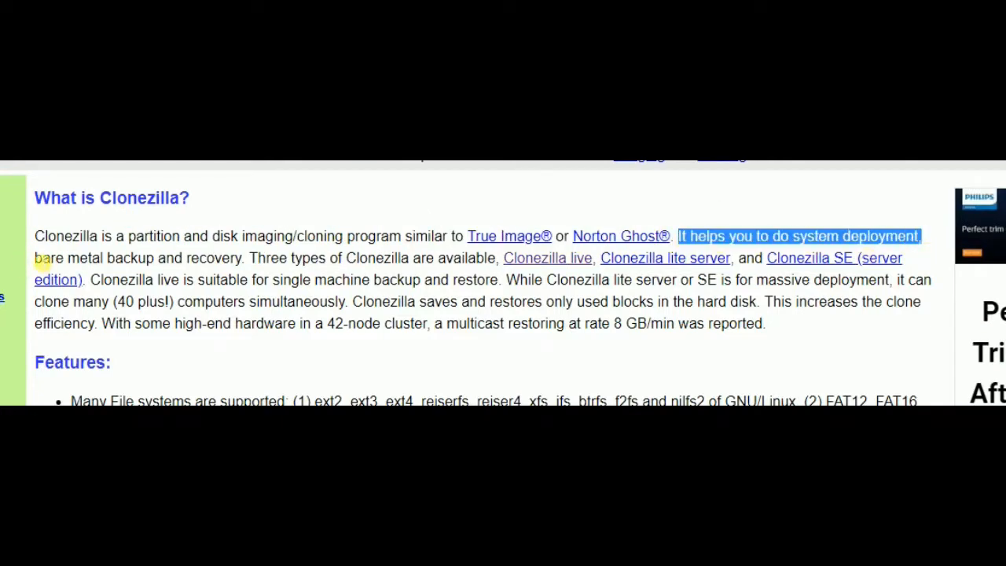
left_click_drag(39, 258, 761, 259)
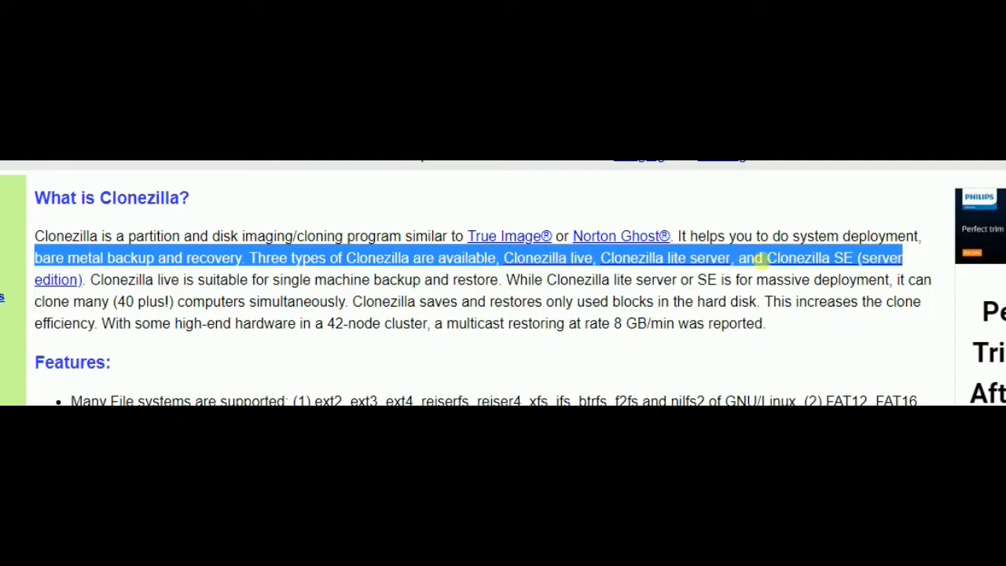
left_click(595, 278)
left_click_drag(91, 283, 890, 284)
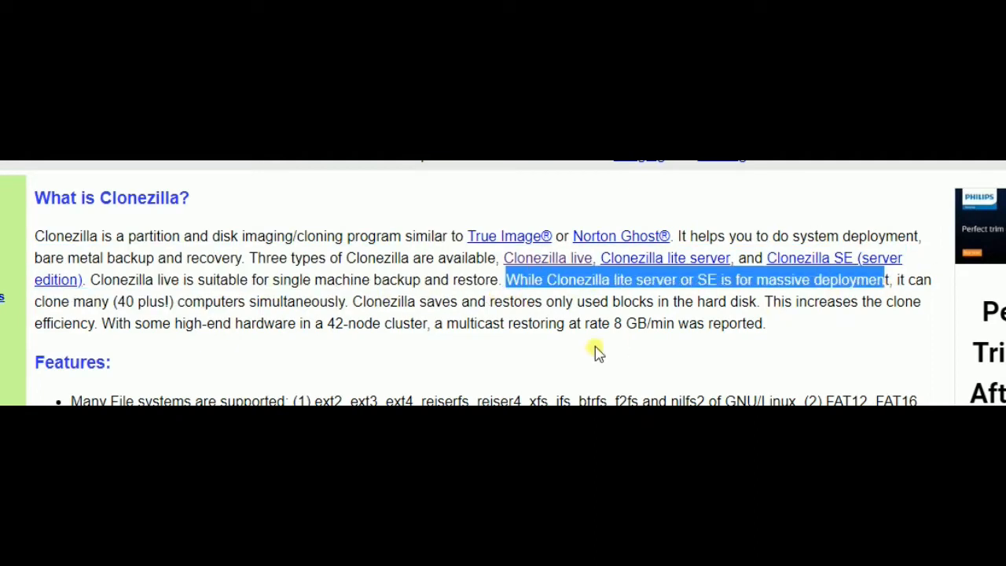
left_click(332, 348)
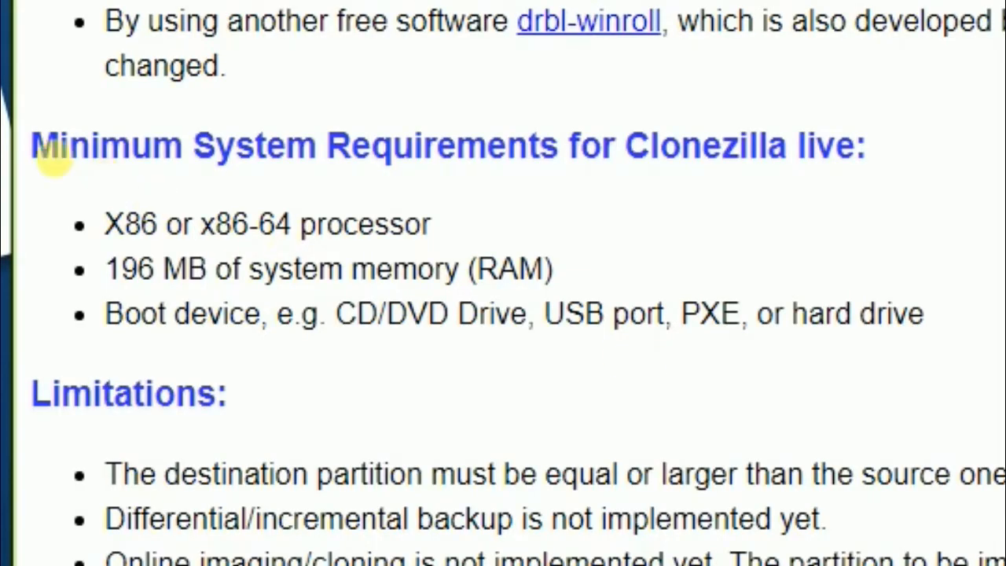
Review the minimum system requirements for Clonezilla live, highlighting the processor, memory and boot device entries
left_click_drag(33, 146, 849, 202)
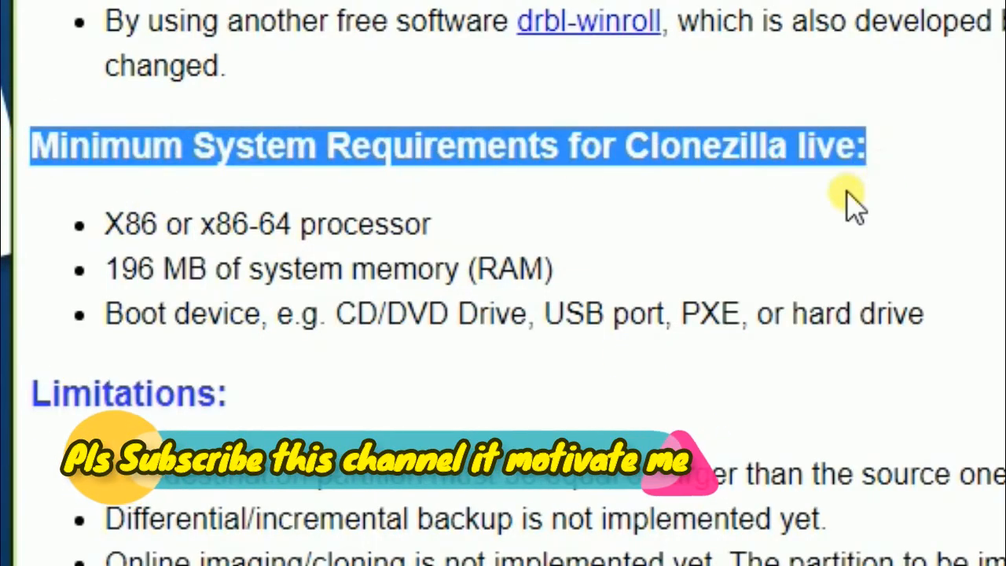
left_click(28, 245)
left_click_drag(104, 226, 445, 231)
left_click_drag(107, 269, 540, 266)
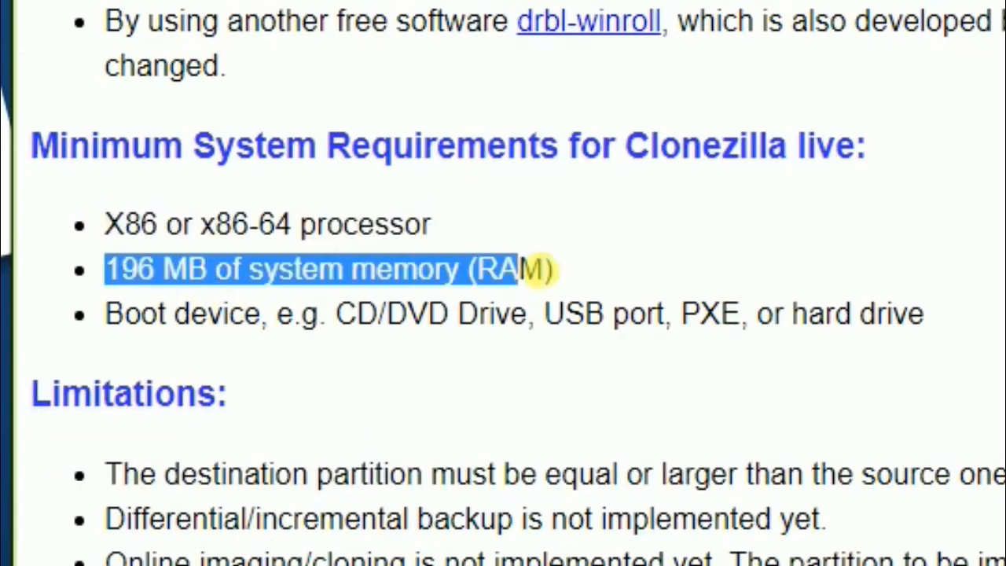
left_click(222, 328)
left_click_drag(105, 315, 944, 326)
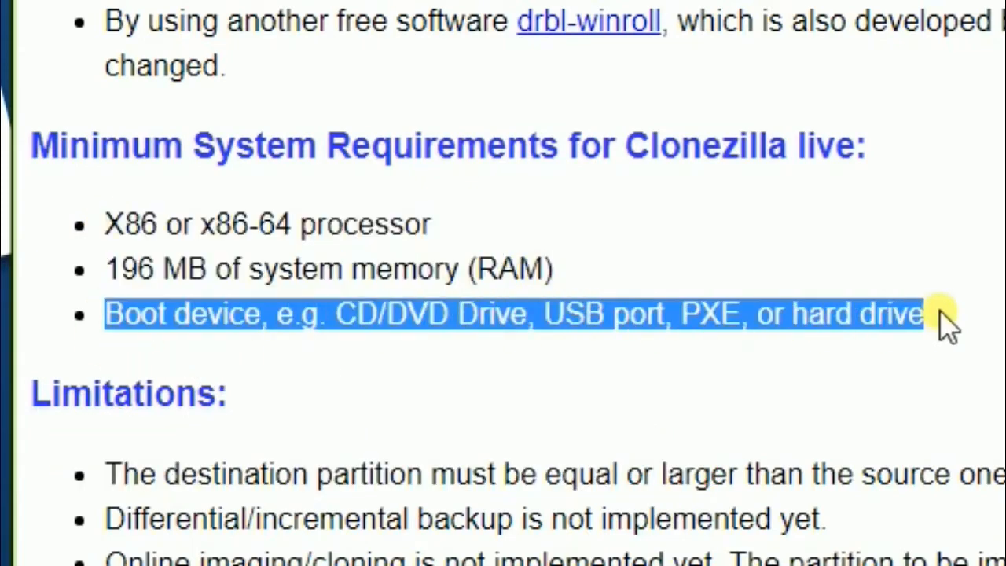
left_click(933, 368)
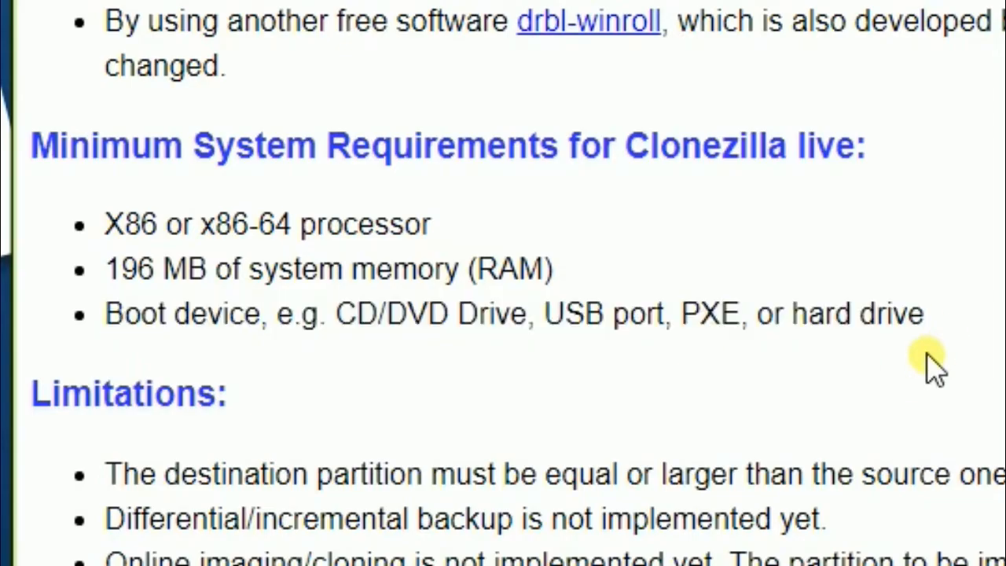
Review Clonezilla's limitations, highlighting the entries on destination partition size, differential/incremental backup and online imaging/cloning
left_click_drag(31, 393, 217, 405)
left_click_drag(104, 474, 696, 492)
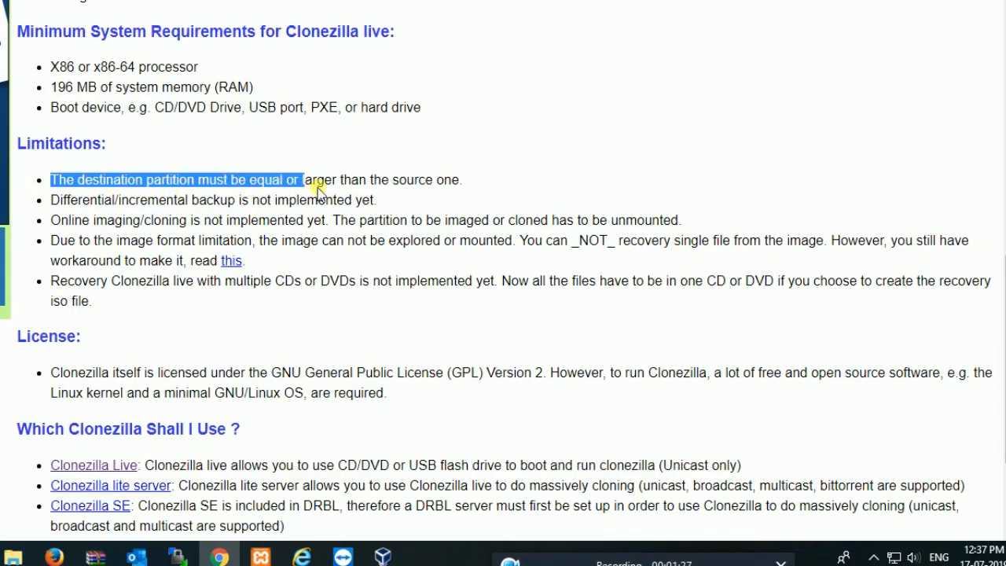
left_click_drag(317, 188, 470, 189)
left_click(57, 228)
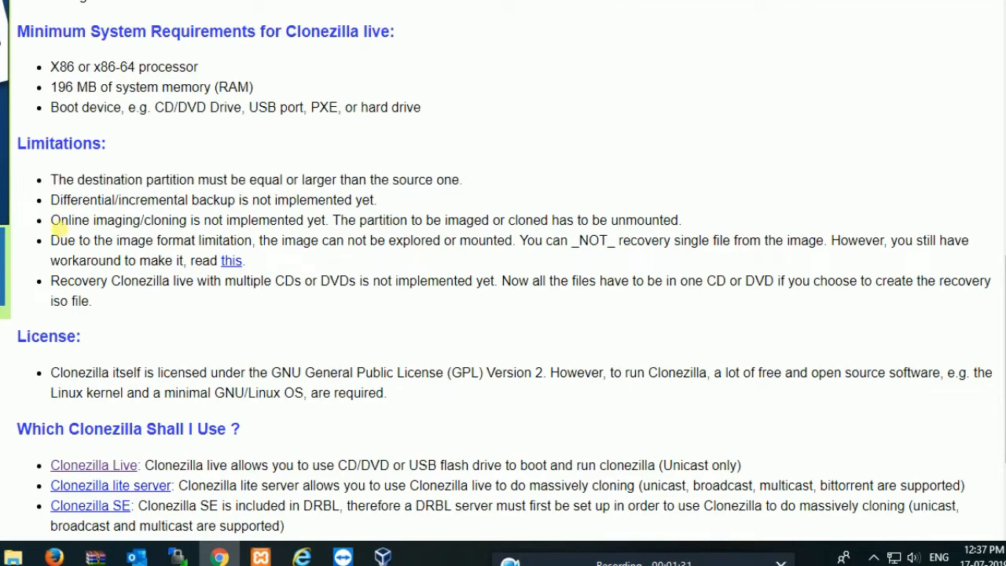
left_click_drag(55, 213, 381, 209)
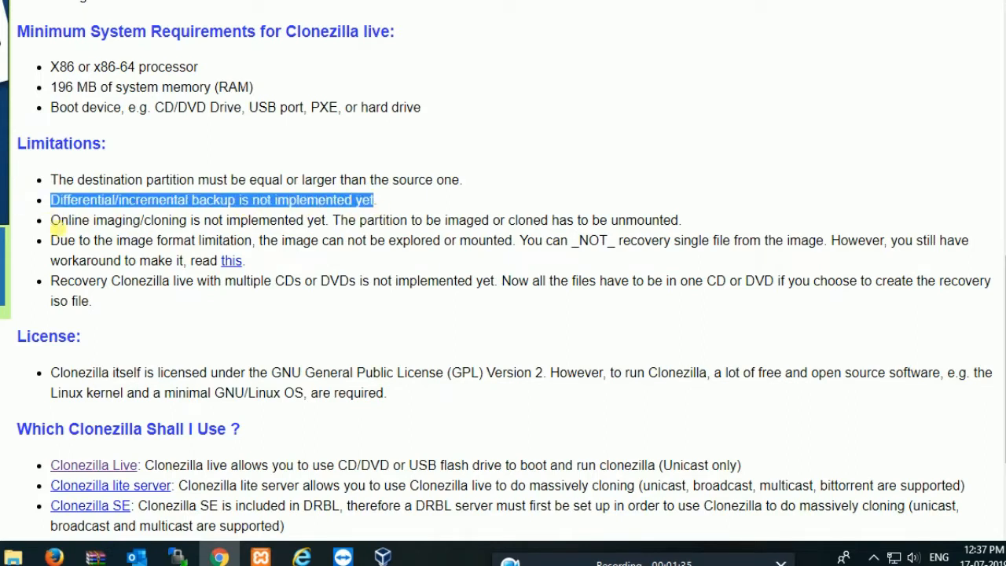
mouse_move(55, 226)
left_mouse_down()
mouse_move(339, 221)
mouse_move(569, 236)
mouse_move(672, 224)
left_mouse_up()
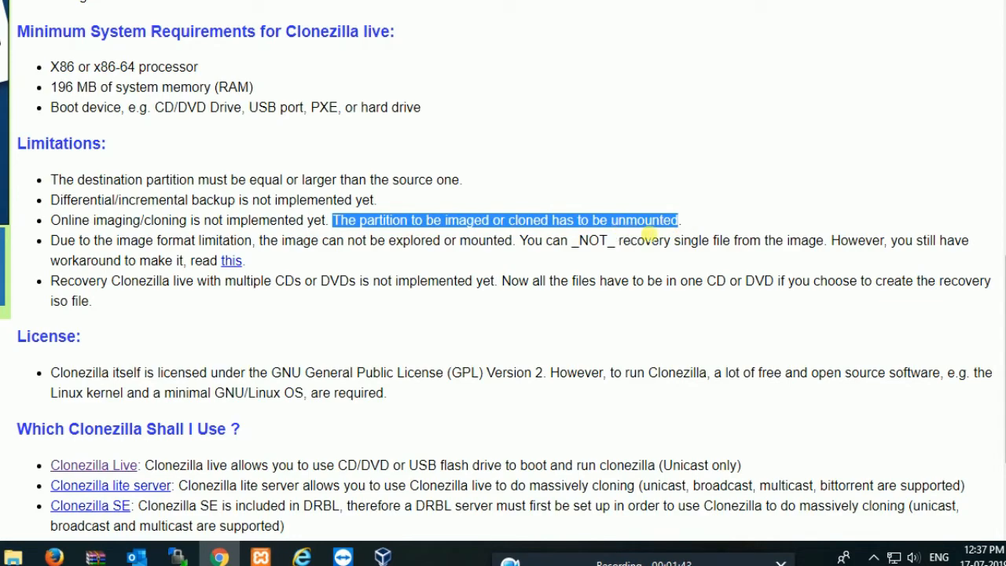
left_click(470, 264)
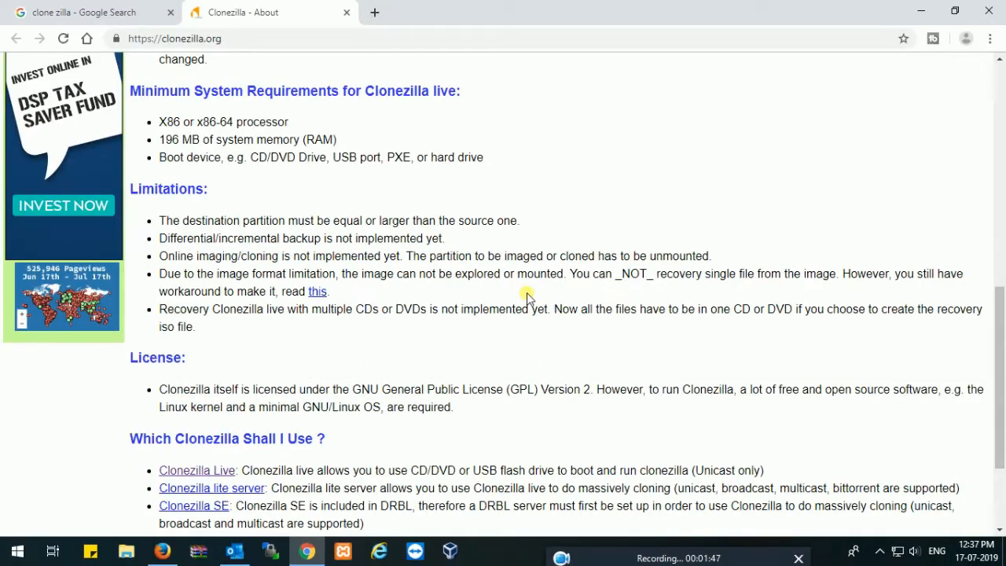
Examine the License section, highlighting the software needed to run Clonezilla
scroll(527, 296, "down", 3)
left_click_drag(160, 245, 330, 281)
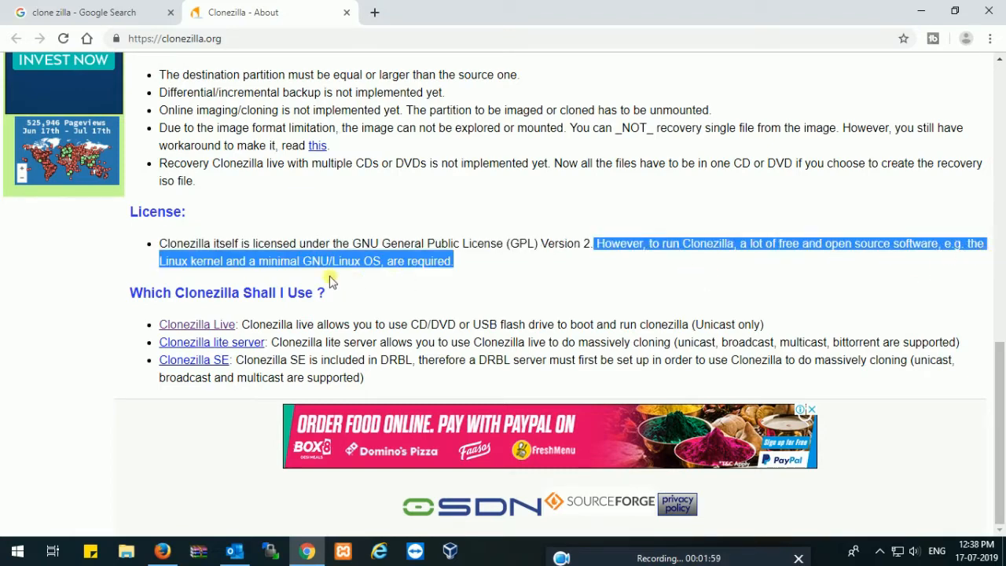
left_click(427, 294)
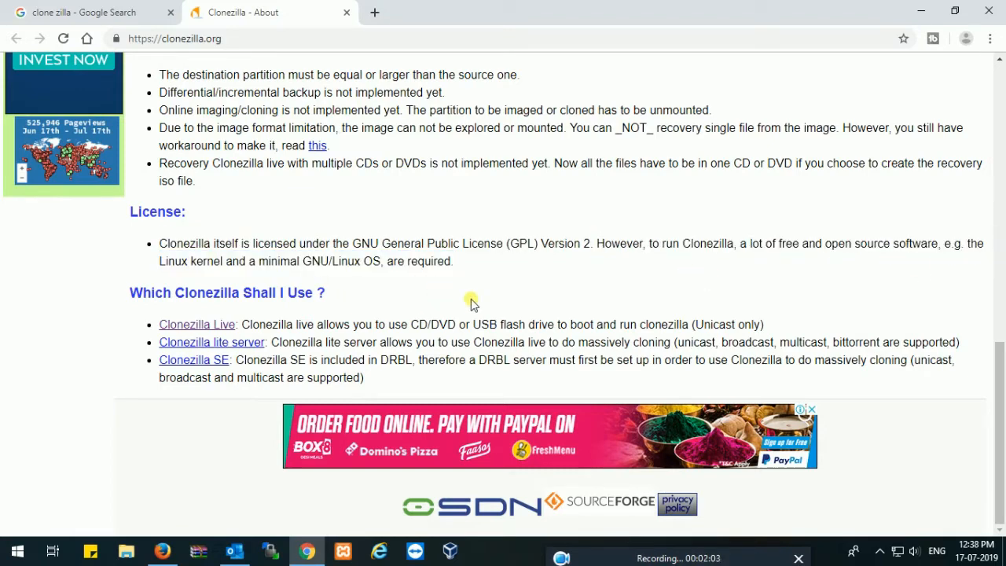
scroll(515, 300, "up", 3)
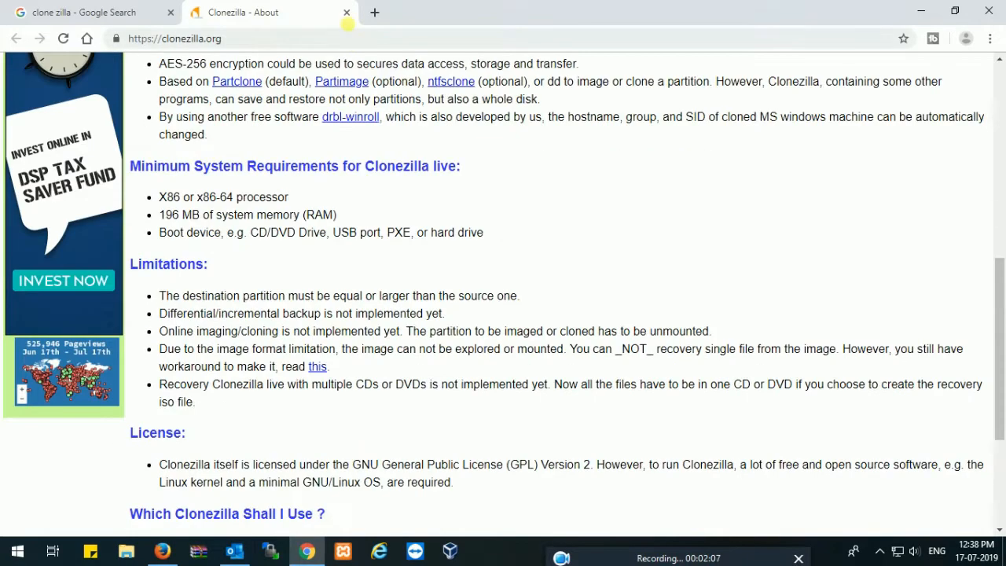
Close the Clonezilla About page, go to the Clonezilla downloads and open the alternative stable release 20190707-disco
key("ctrl+w")
left_click(191, 289)
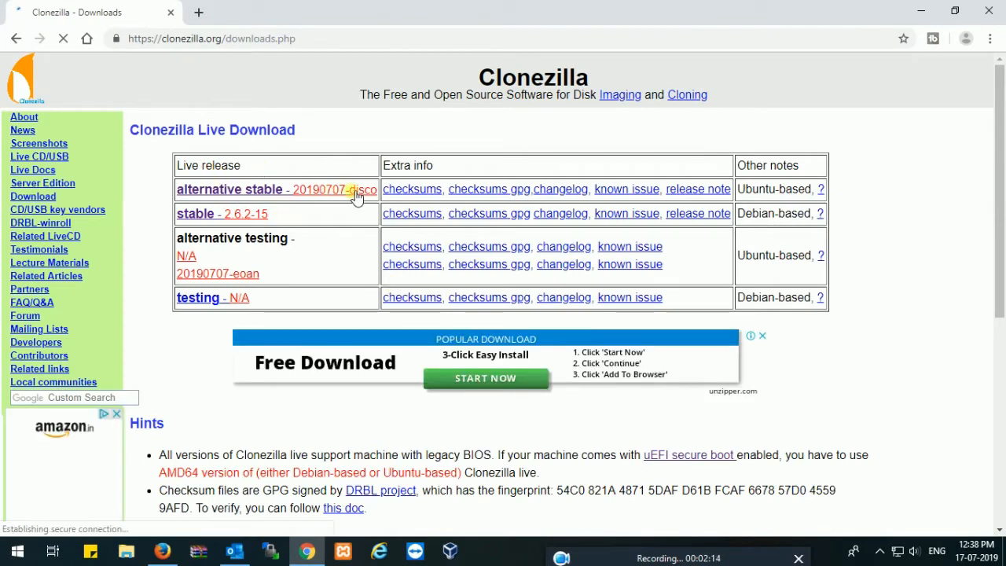
left_click(294, 194)
scroll(391, 323, "down", 1)
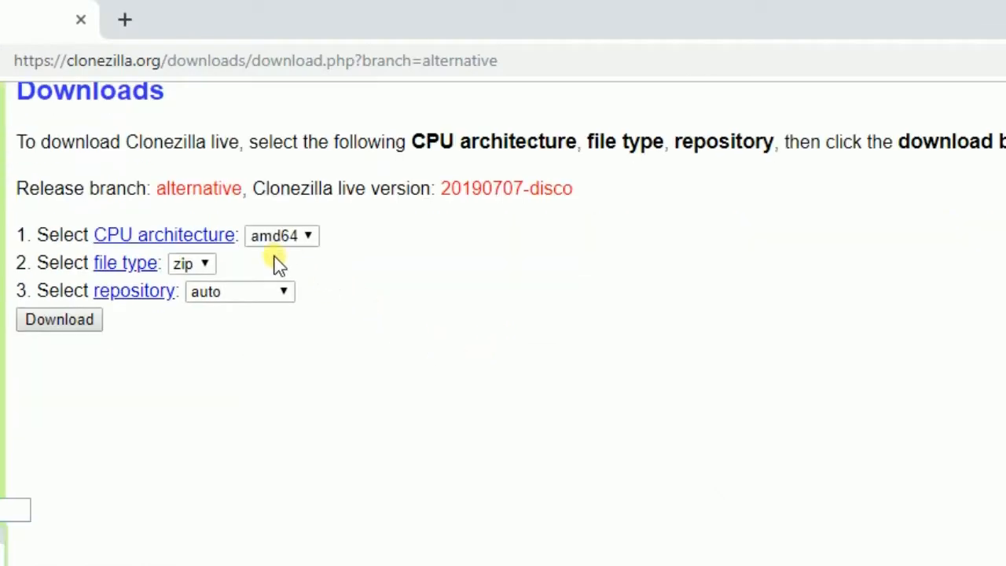
scroll(324, 305, "up", 1)
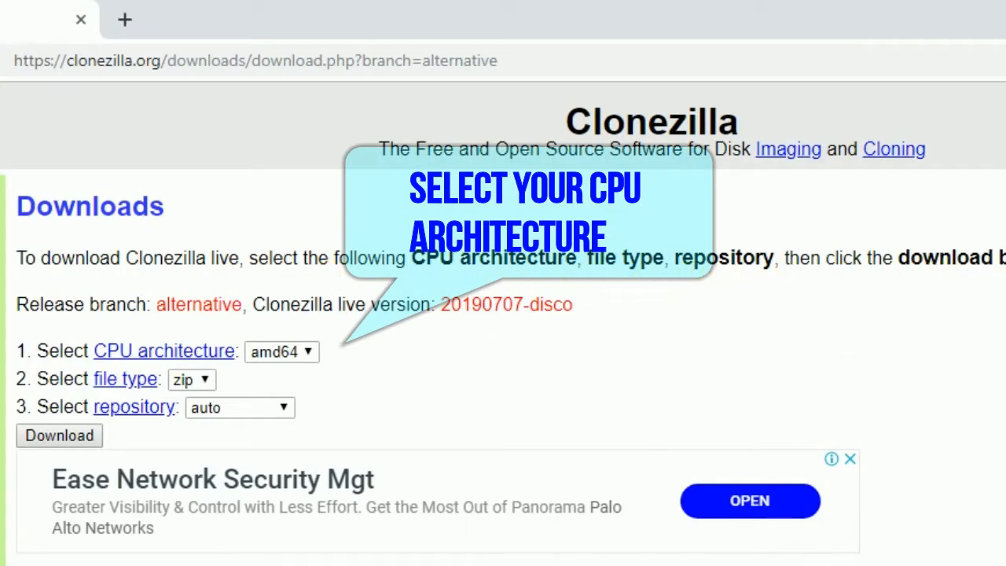
Download Clonezilla live for the amd64 architecture as an iso file from the auto repository and show all downloads
left_click(301, 355)
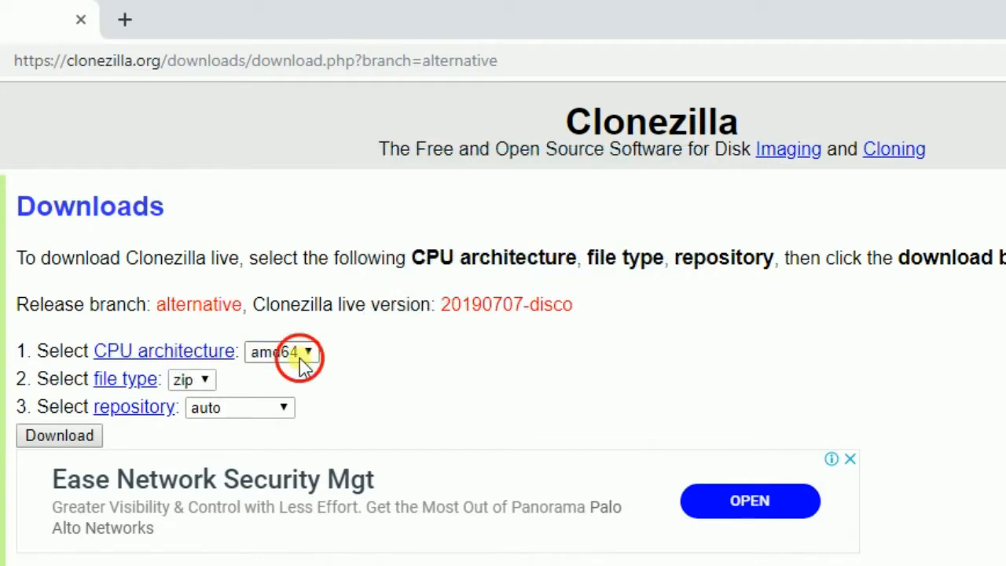
left_click(281, 375)
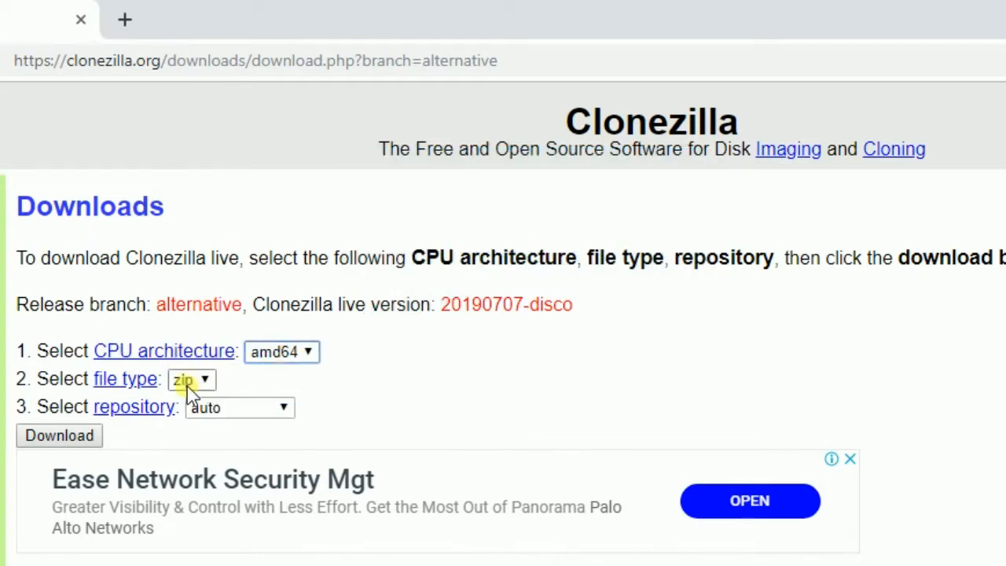
left_click(194, 381)
left_click(188, 424)
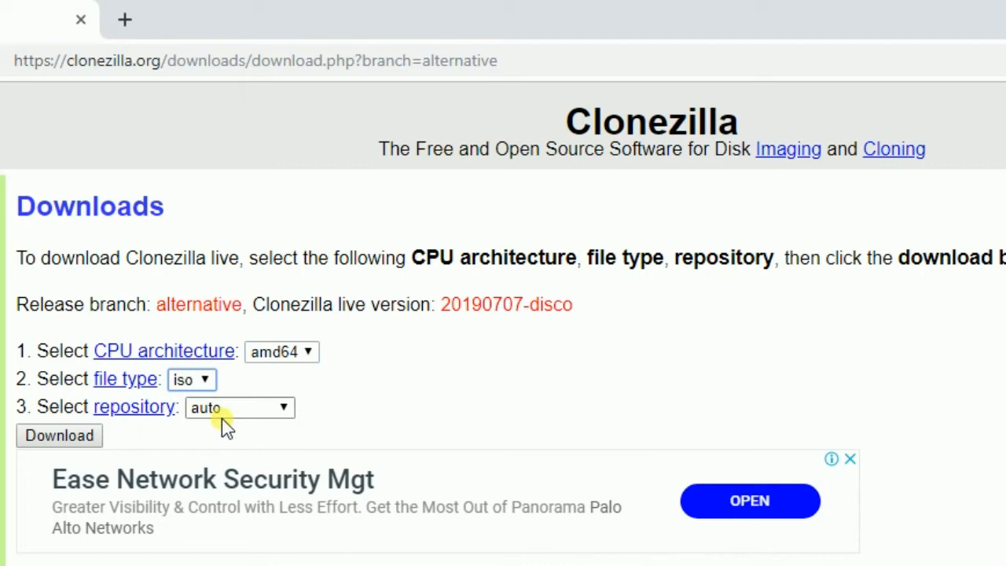
left_click(59, 437)
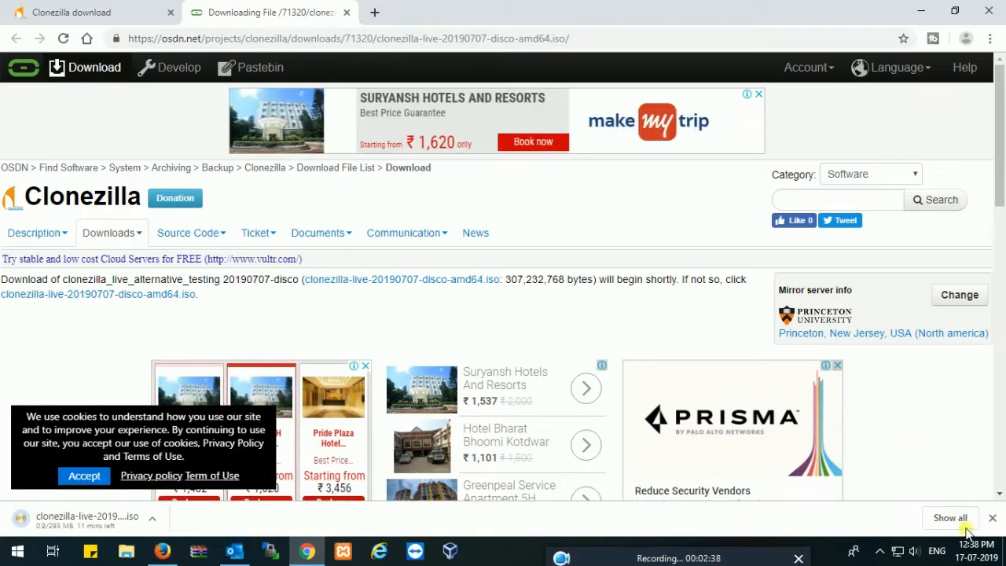
left_click(950, 519)
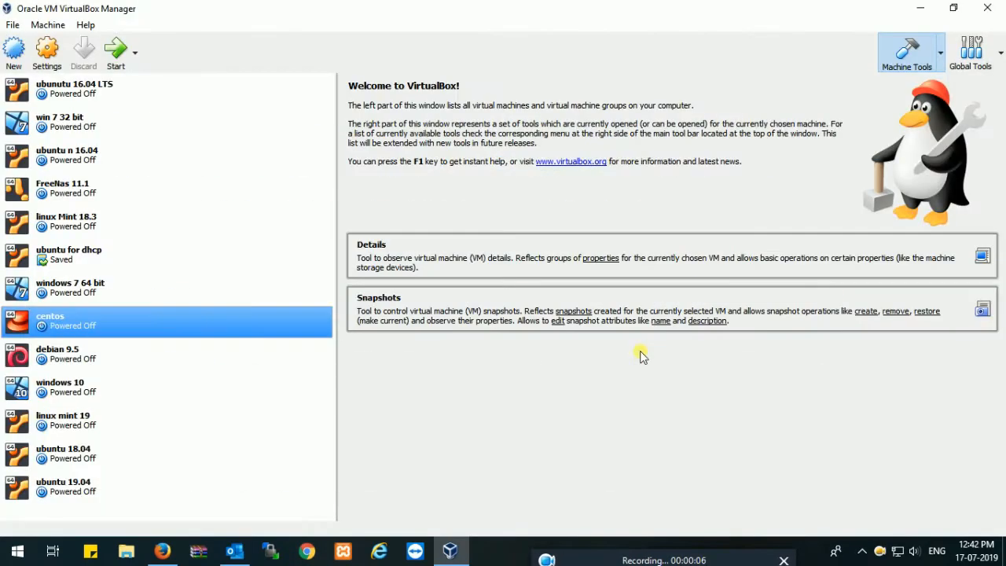
In VirtualBox, open the centos machine's storage settings and check the virtual size of the centos.vdi disk
right_click(112, 336)
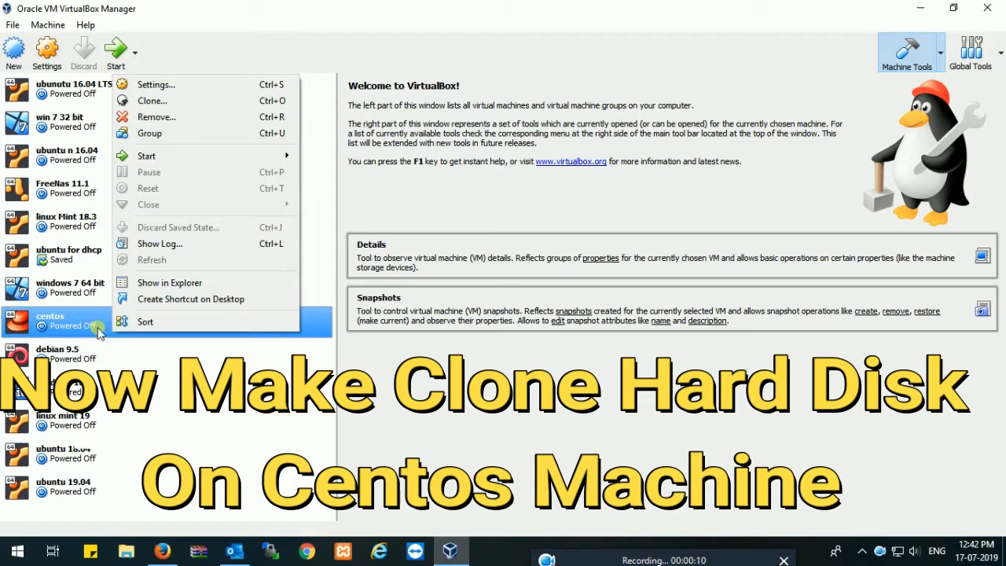
left_click(100, 332)
right_click(98, 330)
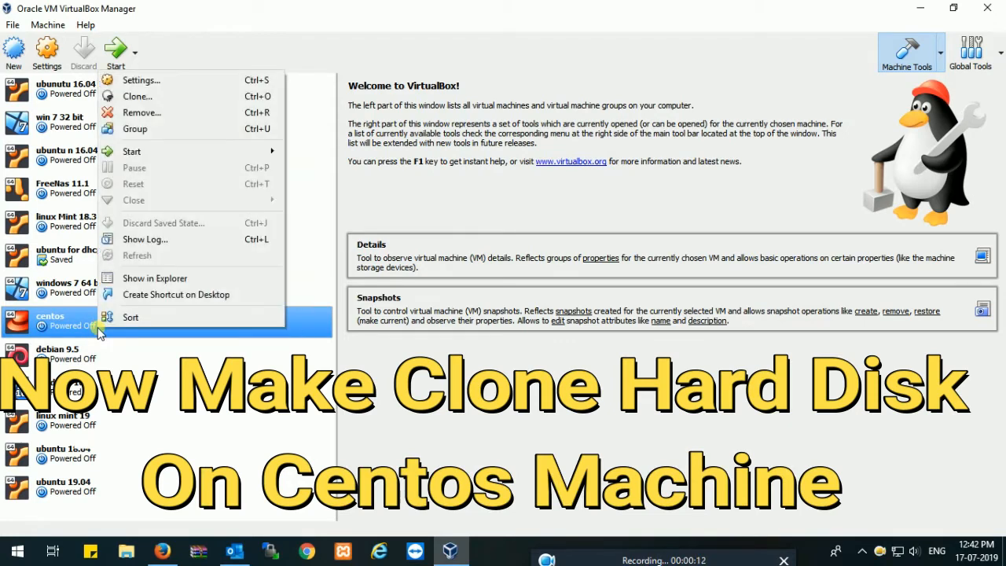
left_click(149, 79)
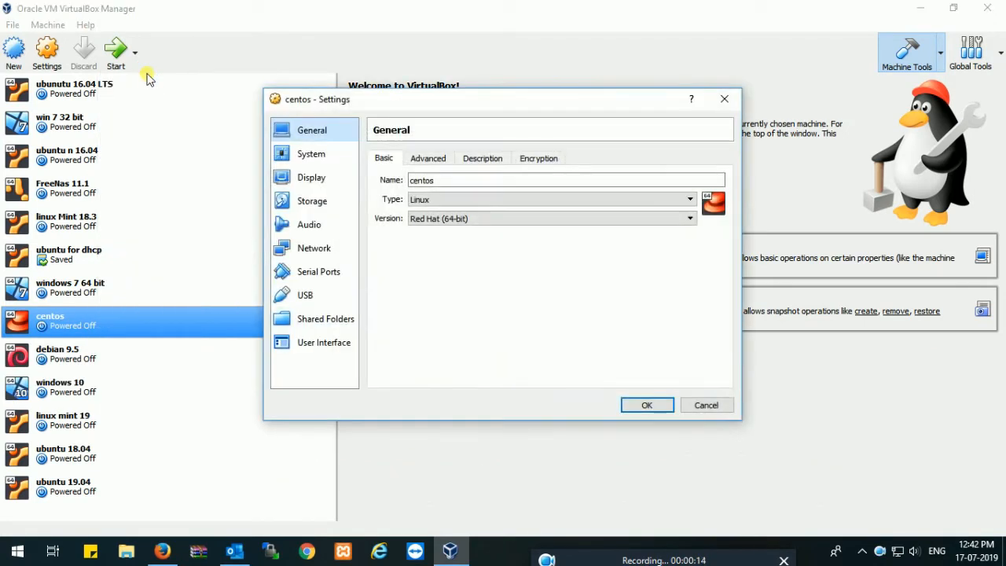
left_click(326, 211)
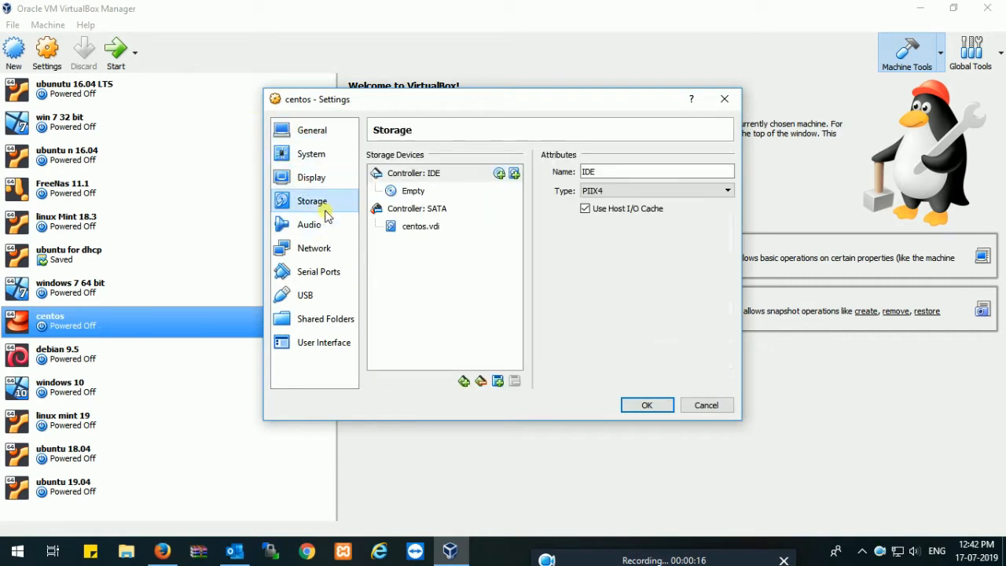
left_click(430, 211)
left_click(417, 226)
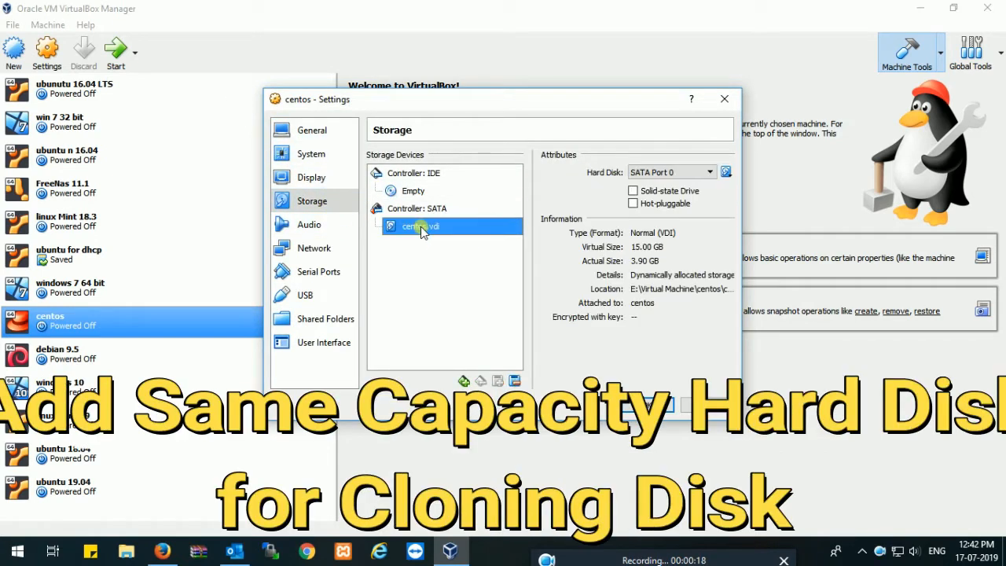
left_click_drag(663, 250, 621, 250)
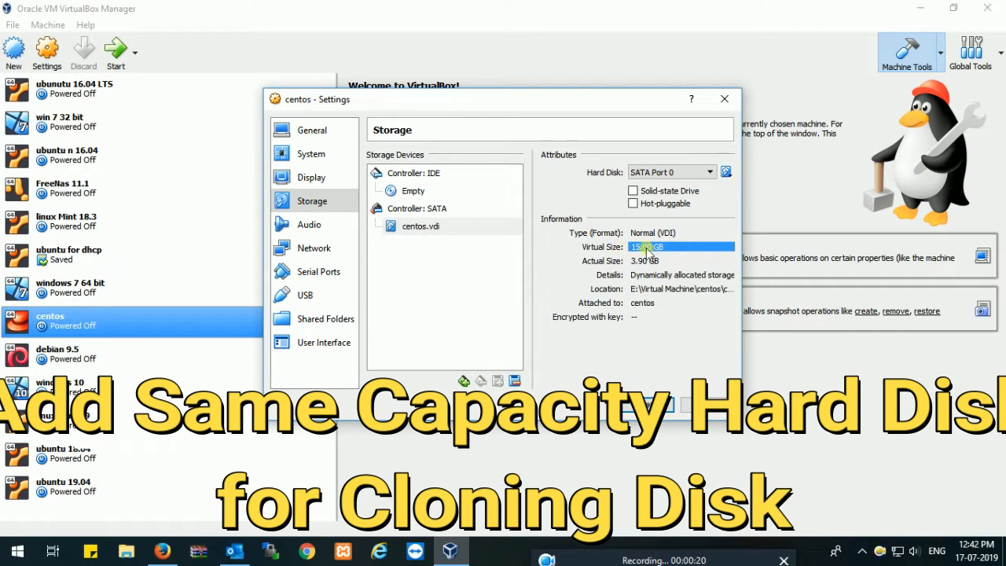
Add a new VDI hard disk named centos 2 to the SATA controller, dynamically allocated with a size of 15.00 GB
left_click(483, 211)
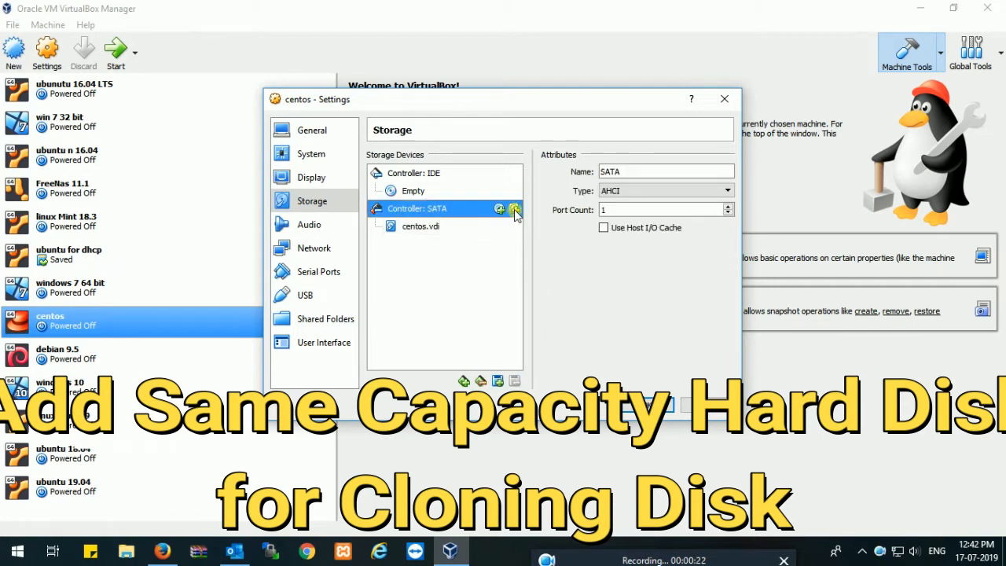
left_click(514, 210)
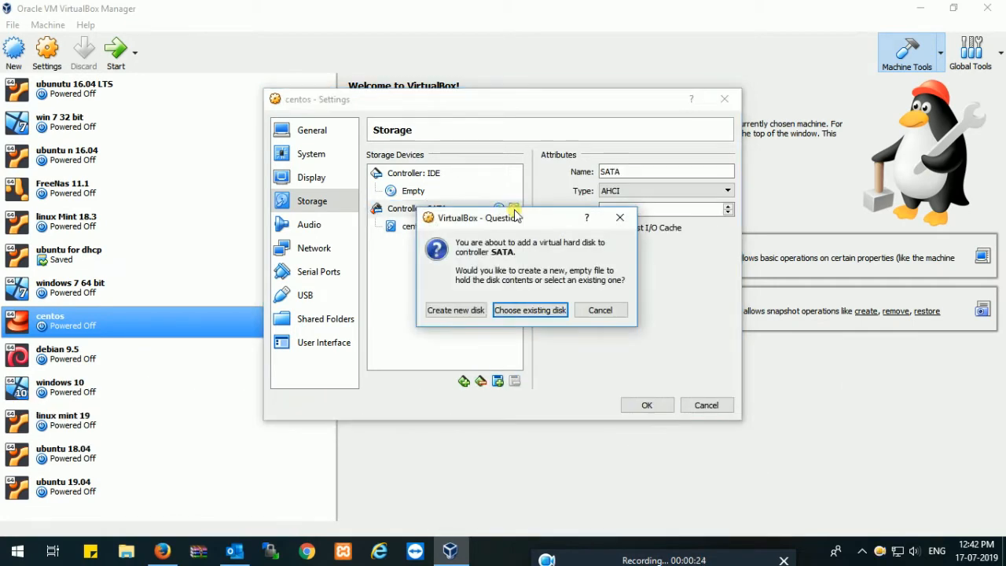
left_click(455, 310)
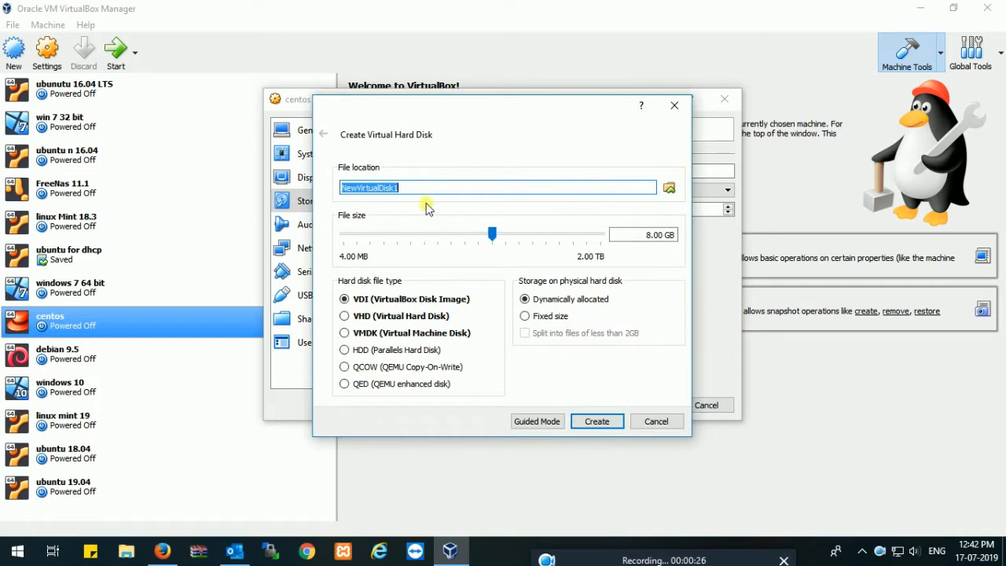
type("centos 2")
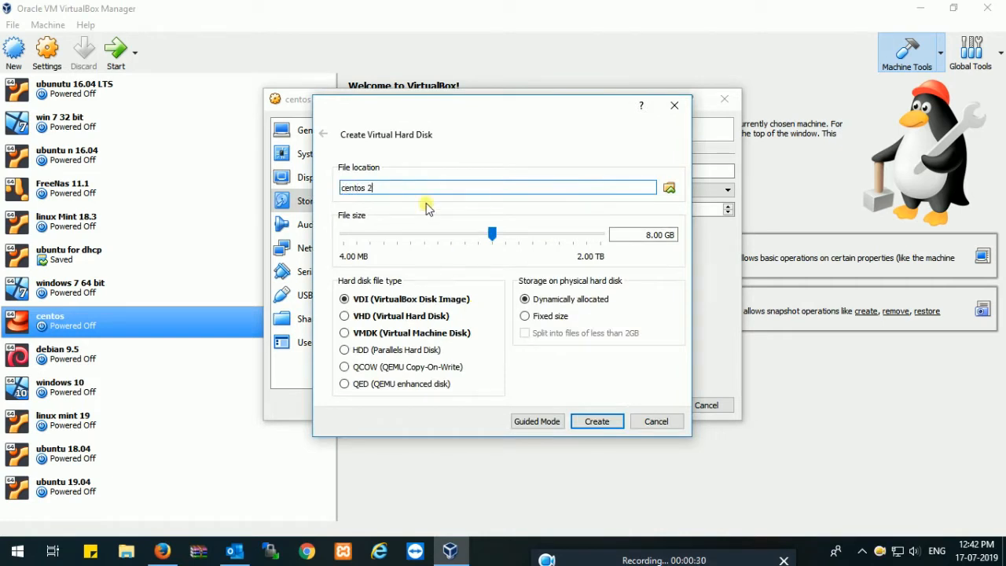
left_click_drag(420, 118, 458, 173)
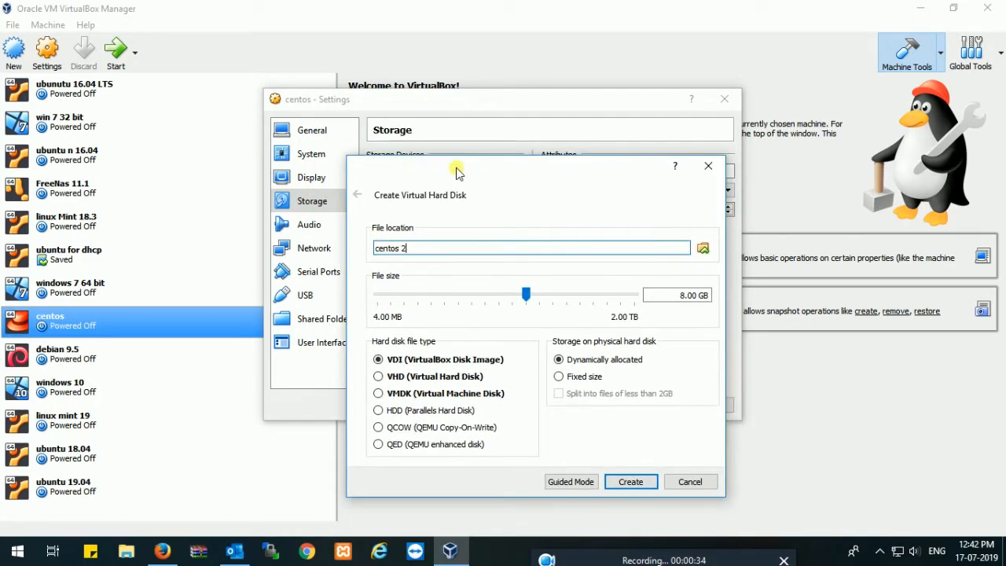
left_click(684, 296)
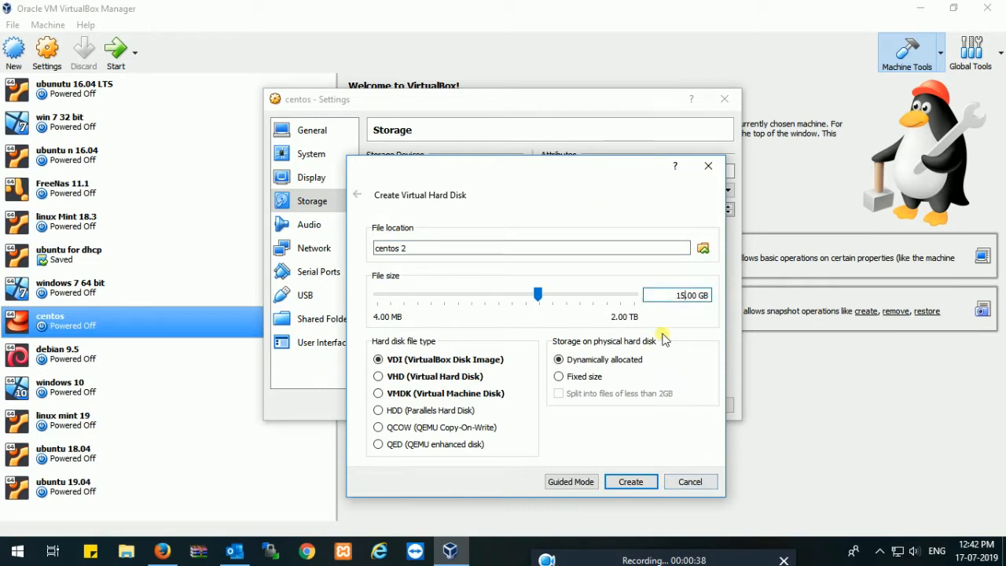
left_click(640, 481)
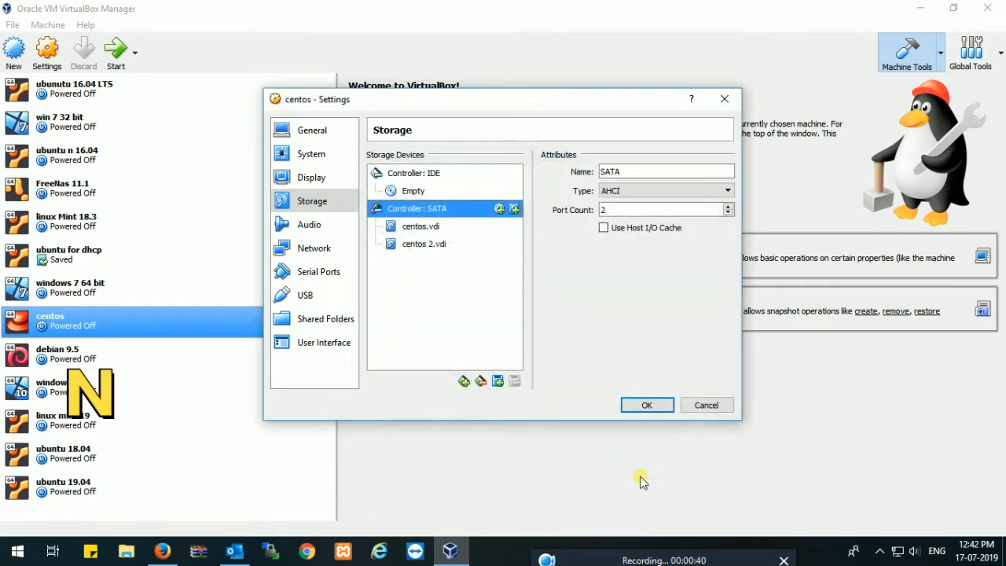
Compare the storage details of the centos.vdi and centos 2.vdi disks
left_click(430, 247)
left_click(430, 228)
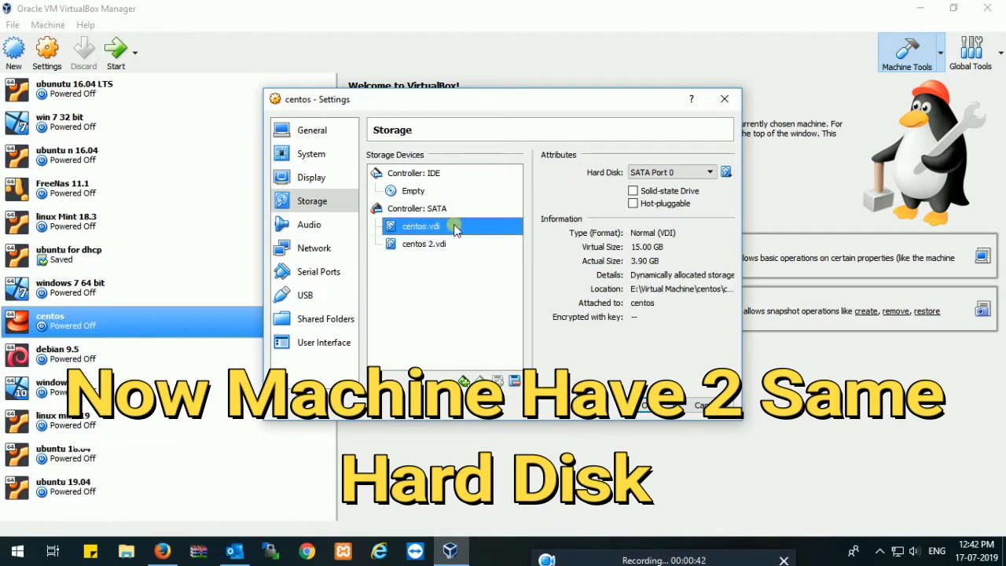
left_click(445, 244)
left_click(451, 231)
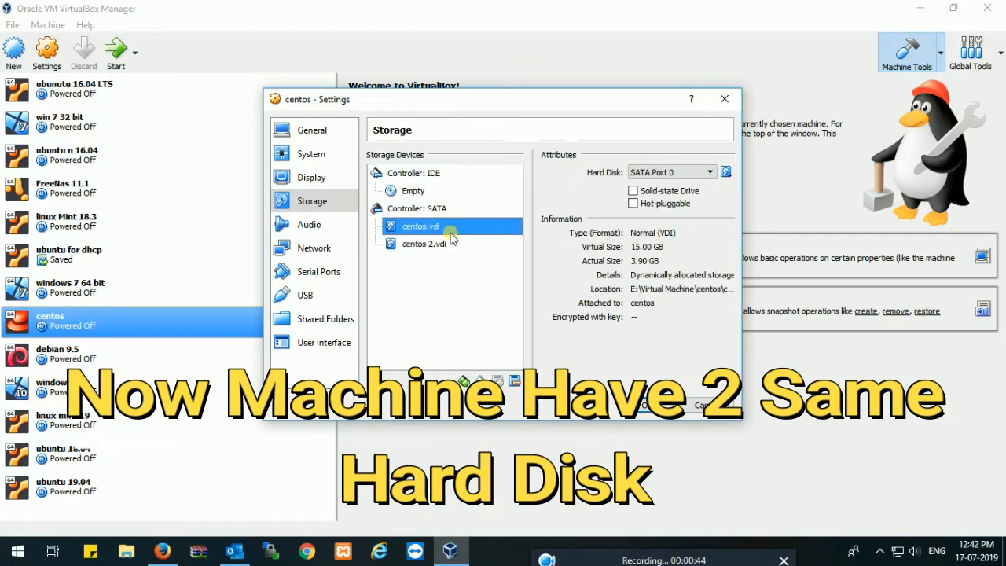
left_click(446, 247)
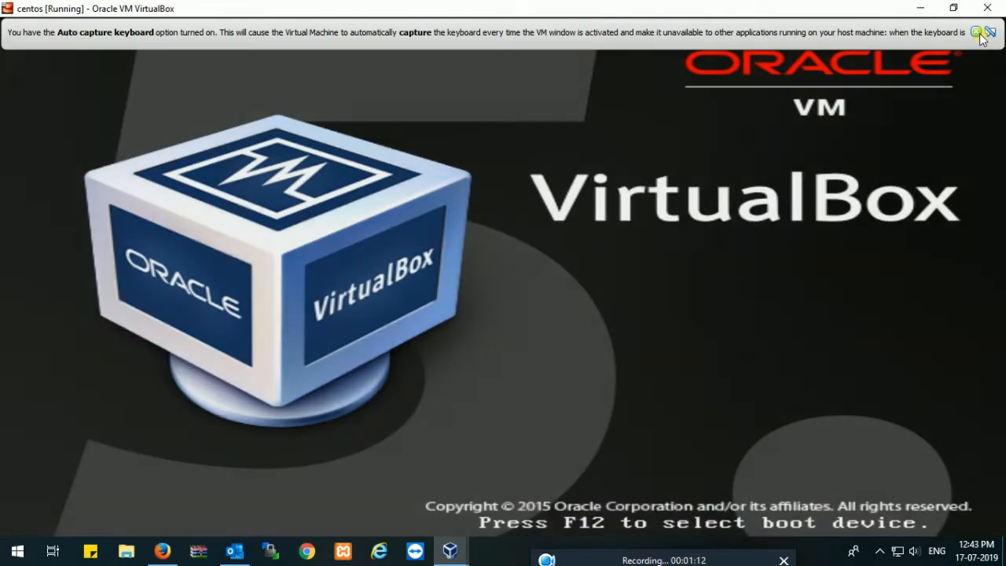
Dismiss the capture notices in the running centos machine and log in to the listed user account with its password
left_click(978, 33)
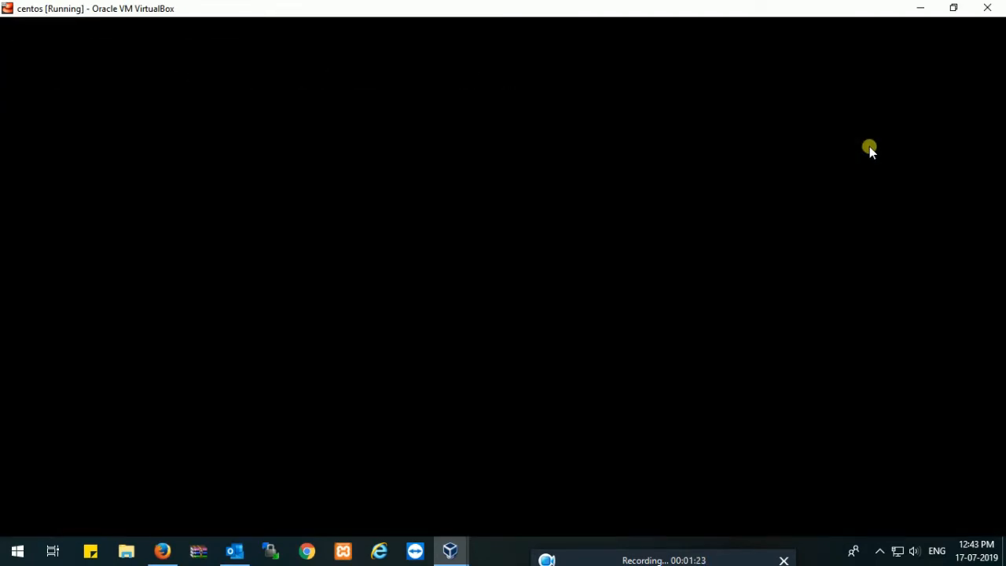
left_click(977, 33)
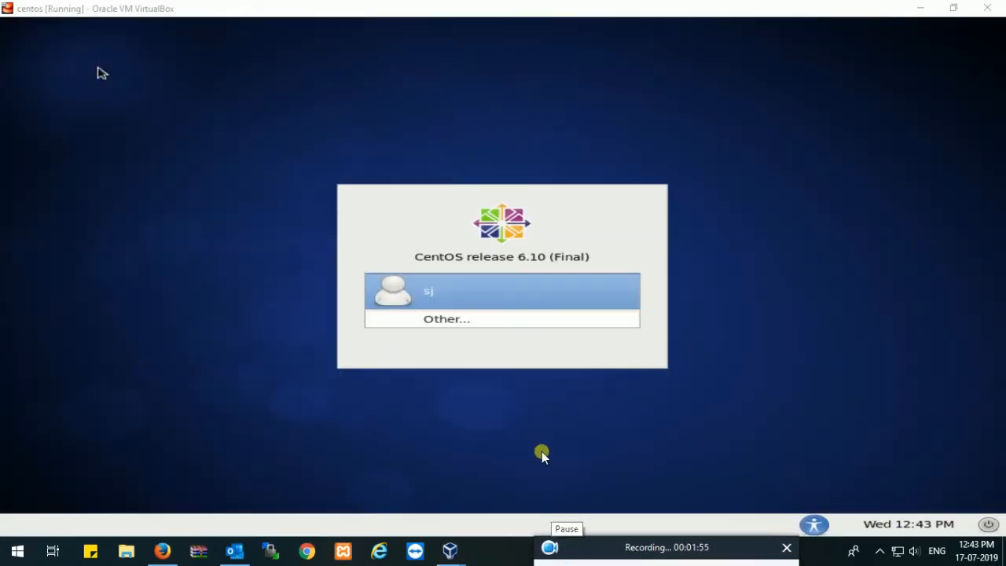
left_click(457, 285)
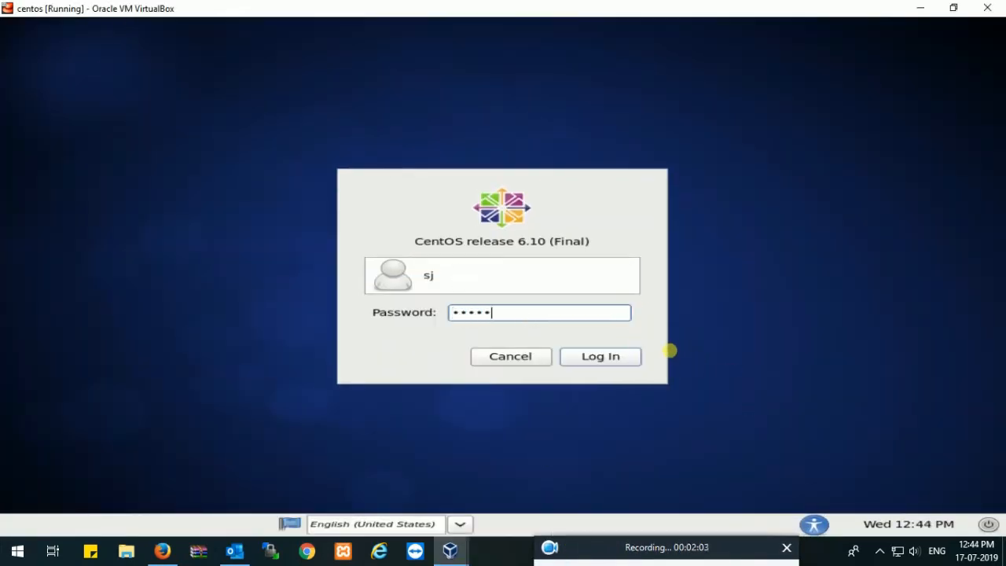
key("Return")
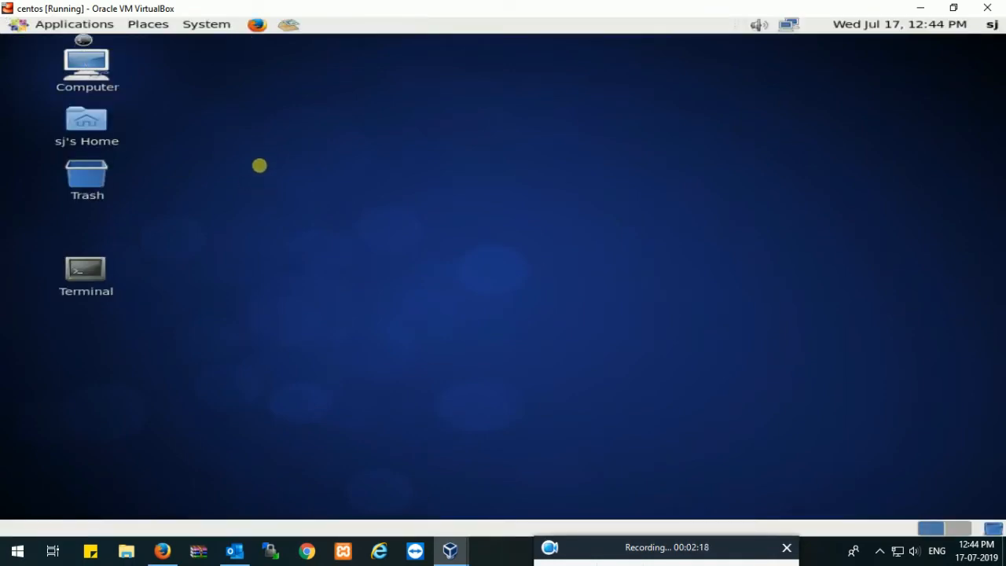
Open Disk Utility in CentOS, check the details of both 16 GB hard disks on the SATA adapter, and close it
left_click(89, 26)
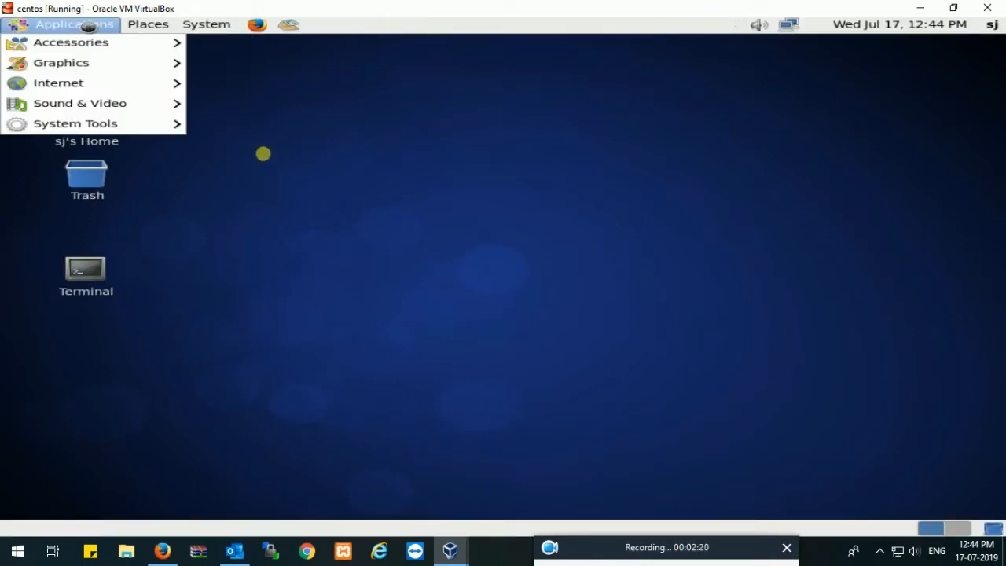
mouse_move(118, 121)
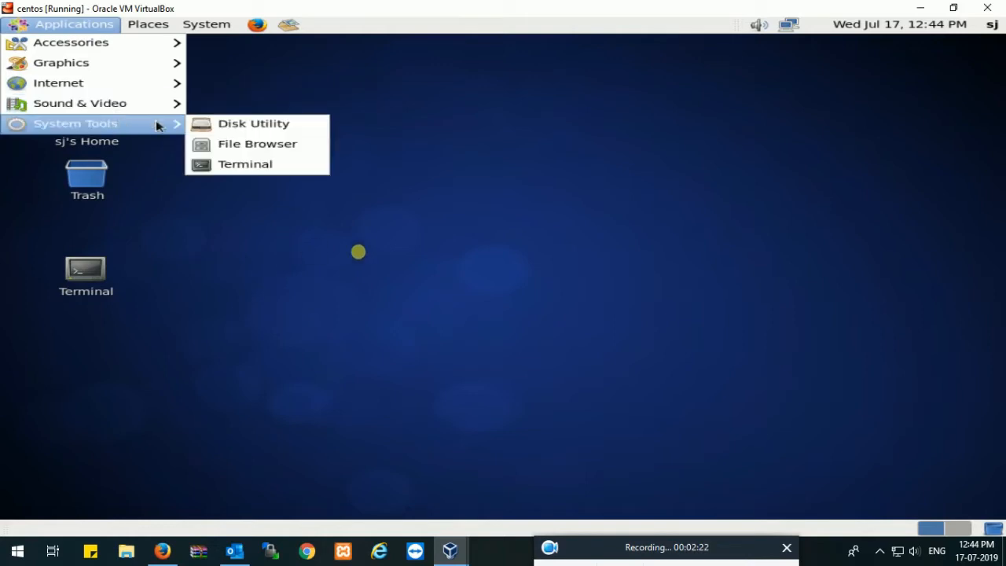
left_click(306, 125)
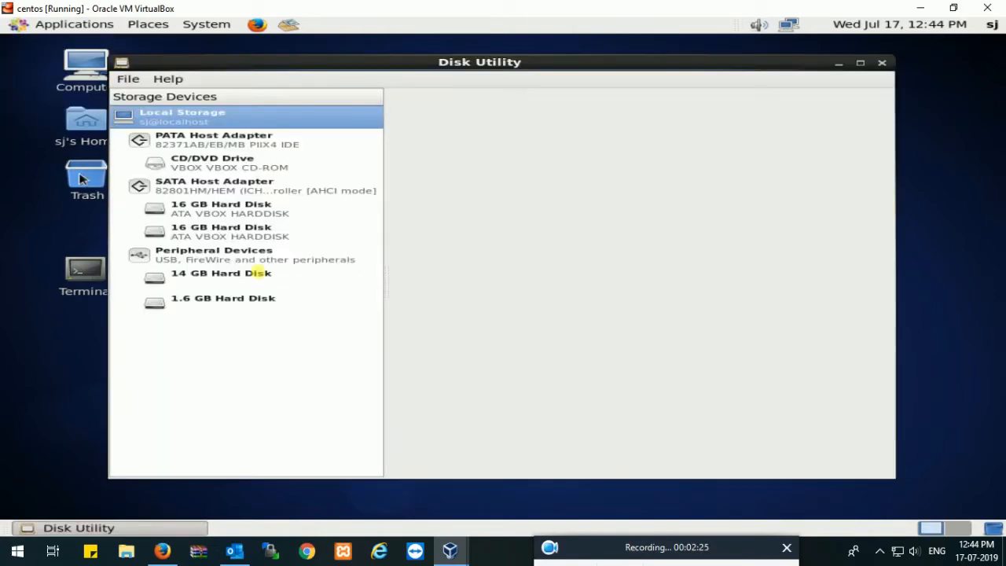
left_click(235, 213)
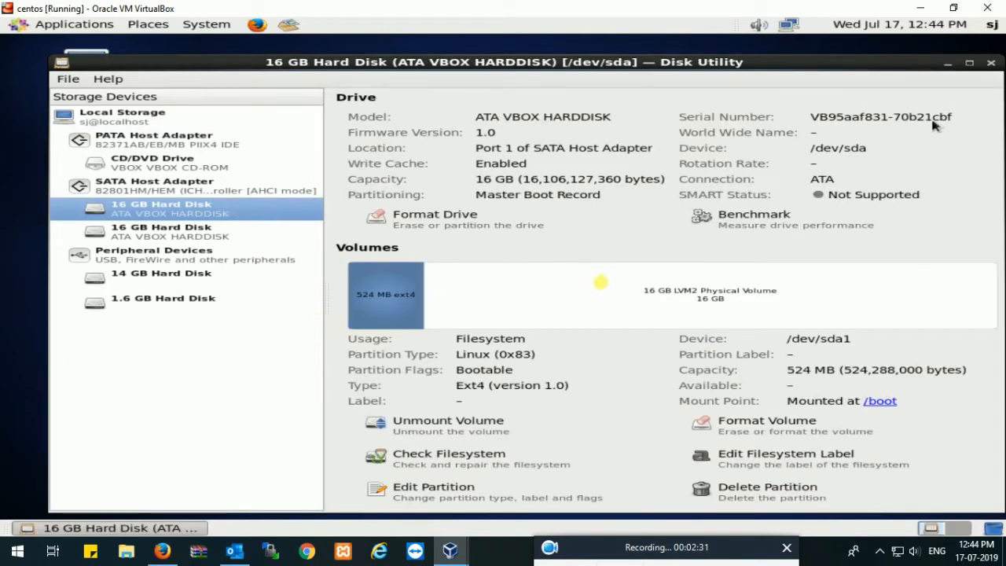
left_click(160, 233)
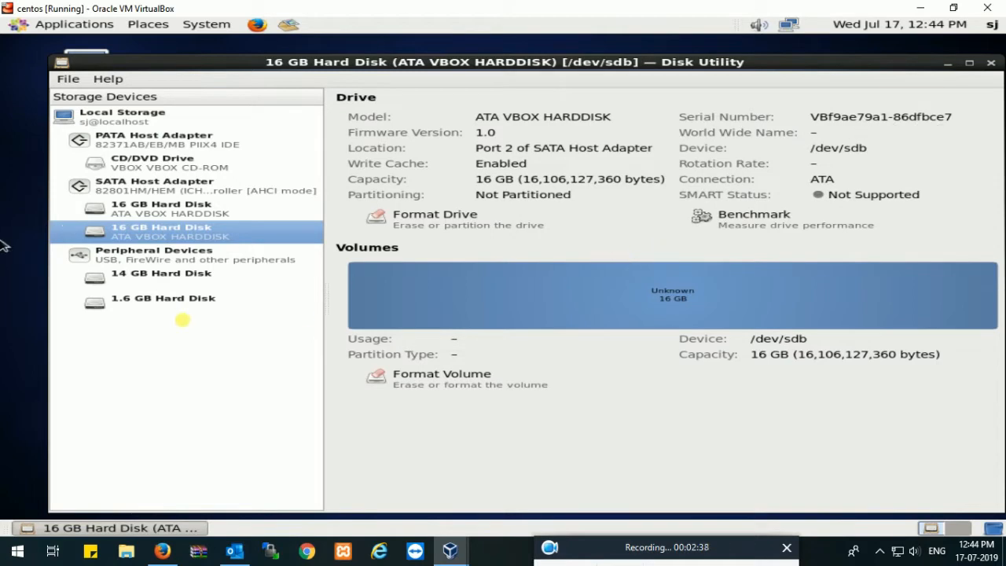
left_click(214, 210)
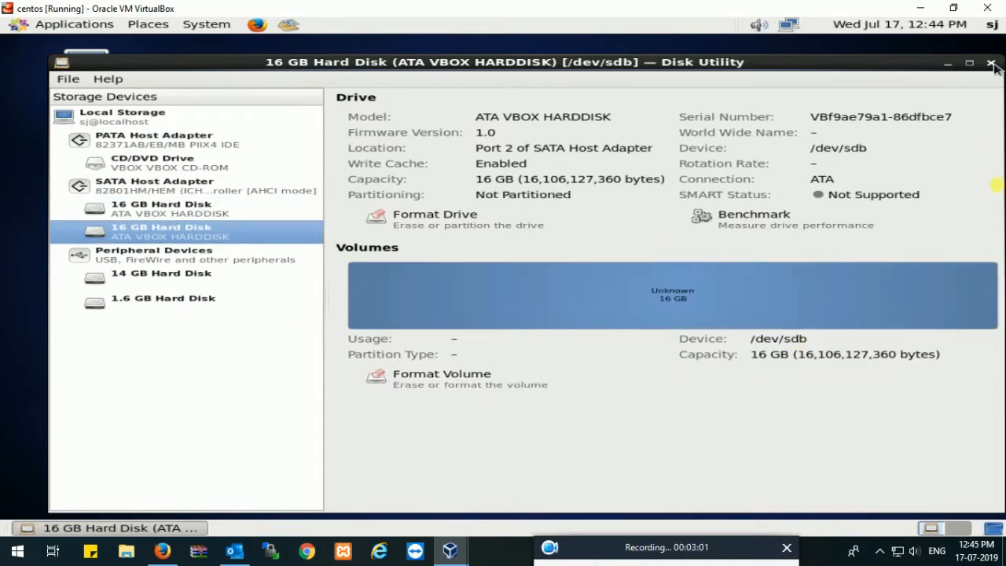
left_click(992, 63)
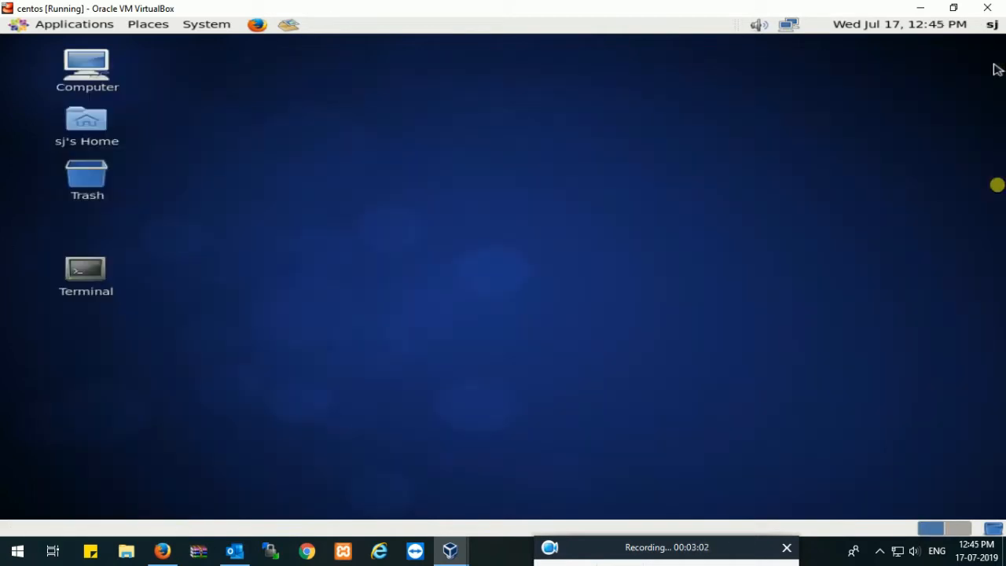
Shut down the CentOS guest system
left_click(75, 25)
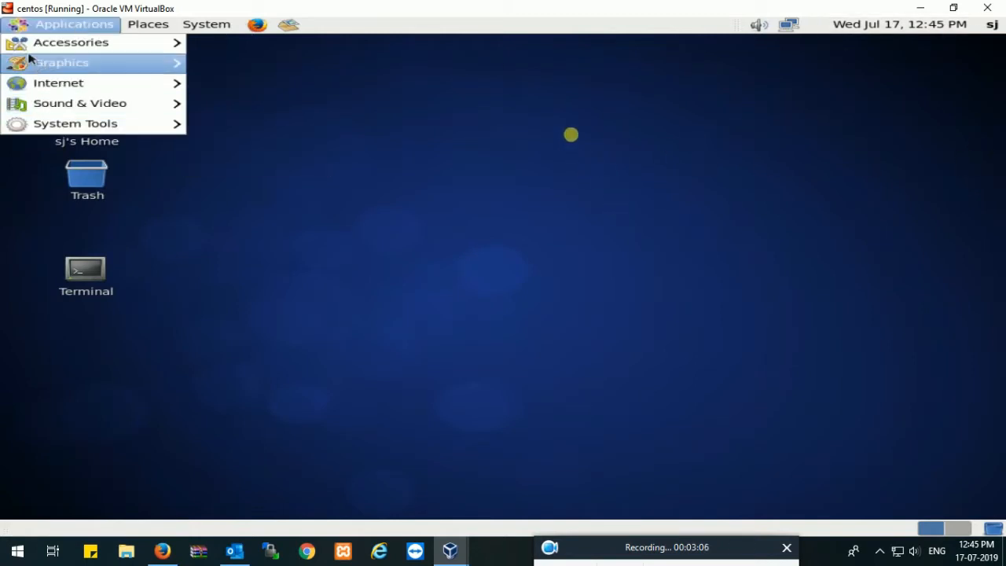
mouse_move(206, 24)
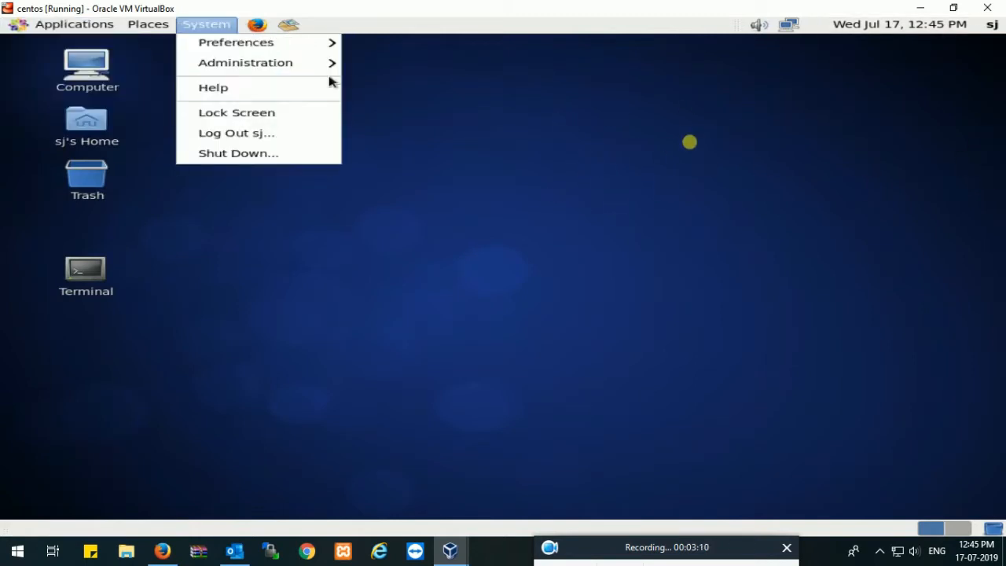
left_click(270, 153)
left_click(680, 324)
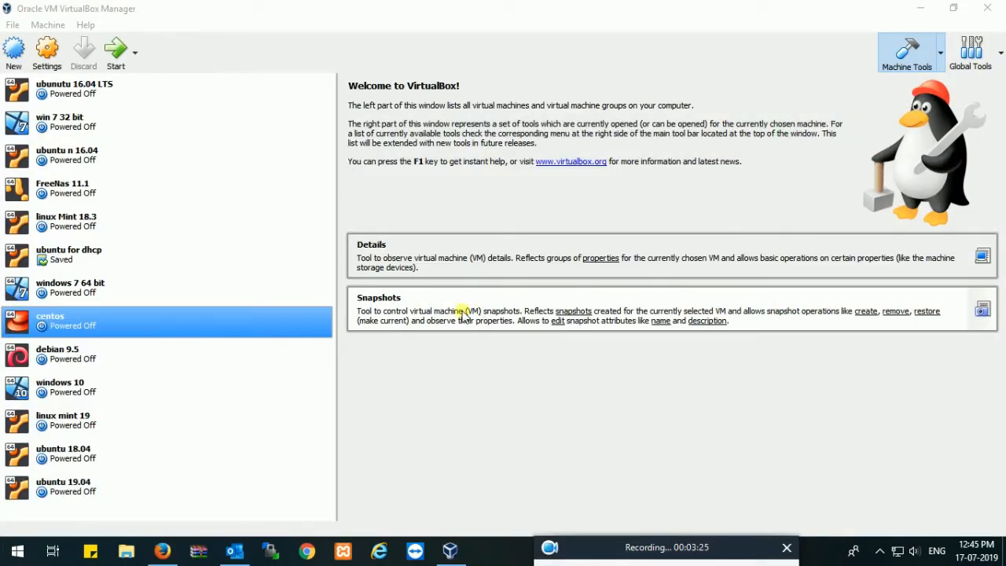
In the centos machine's storage settings, attach clonezilla-live-20190707-disco-amd64.iso to the empty IDE optical drive and save the settings
right_click(197, 317)
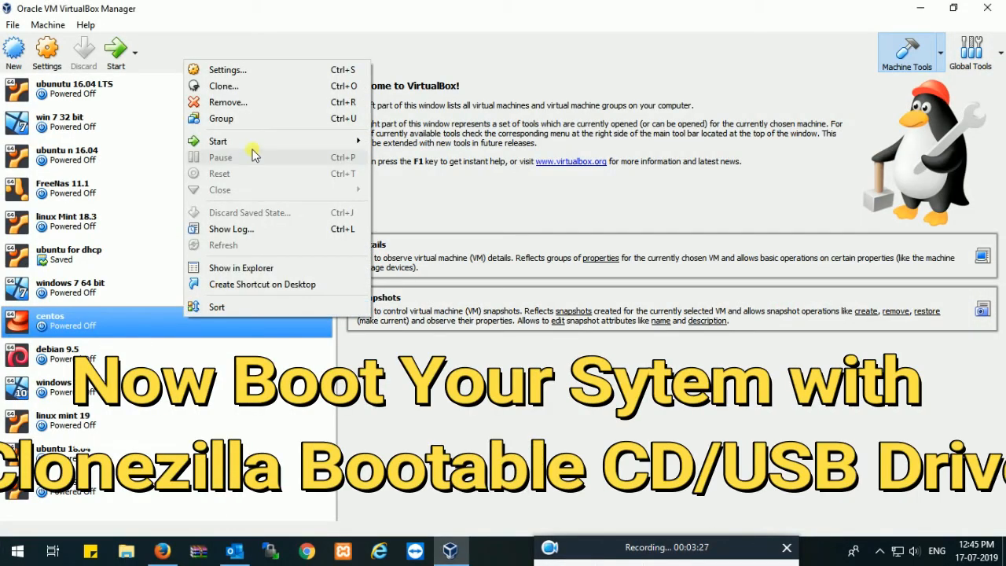
left_click(258, 71)
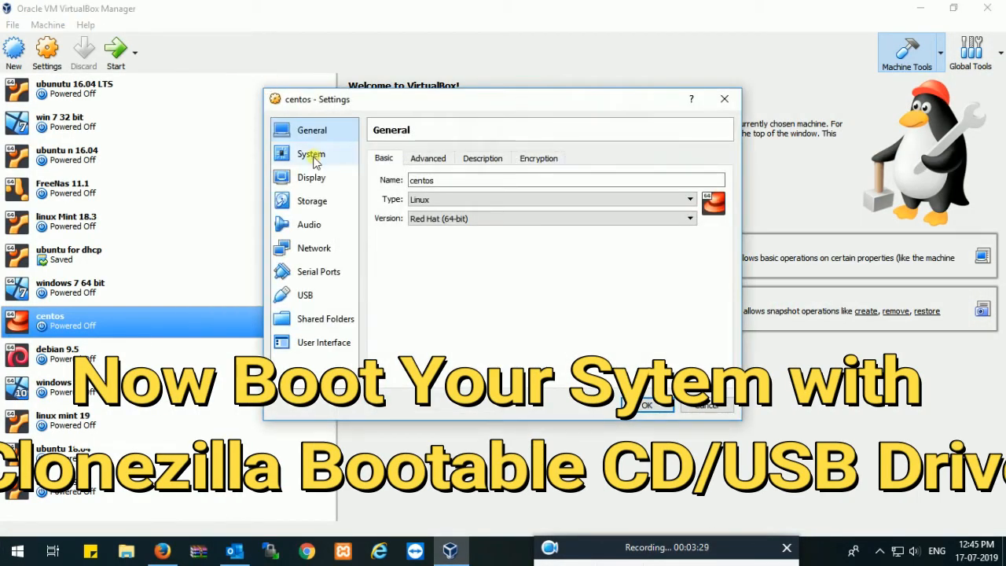
left_click(312, 201)
left_click(413, 191)
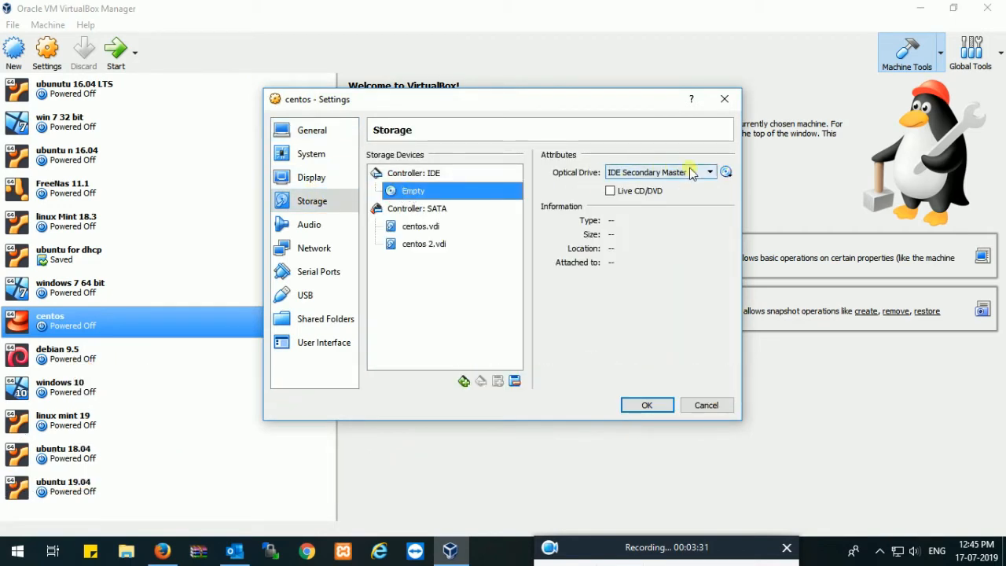
left_click(725, 173)
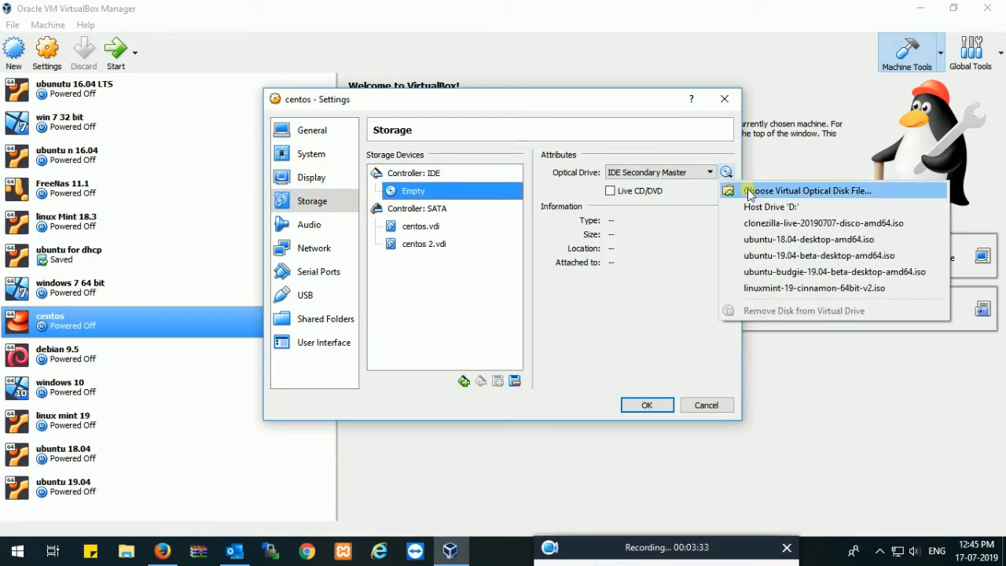
left_click(794, 191)
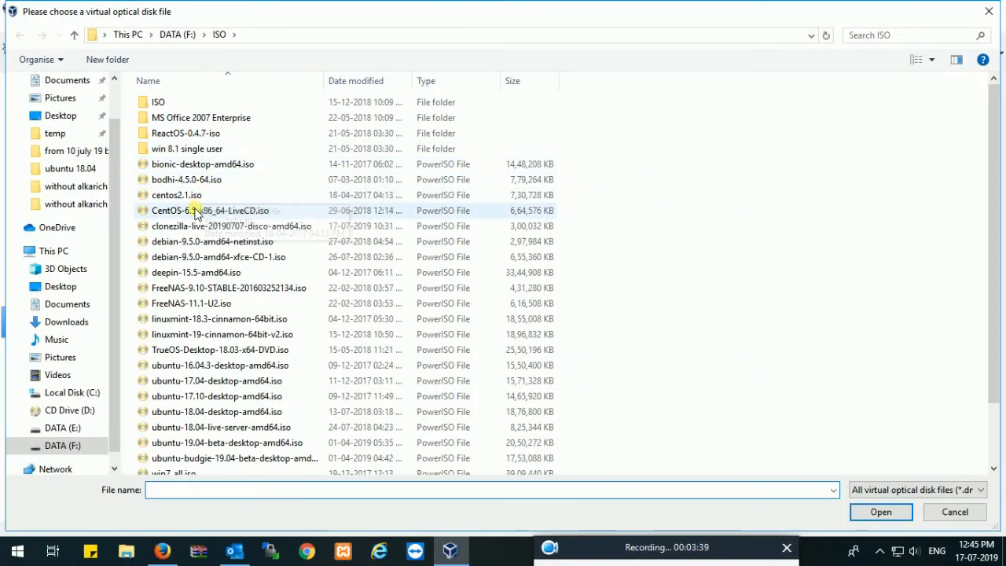
left_click(168, 228)
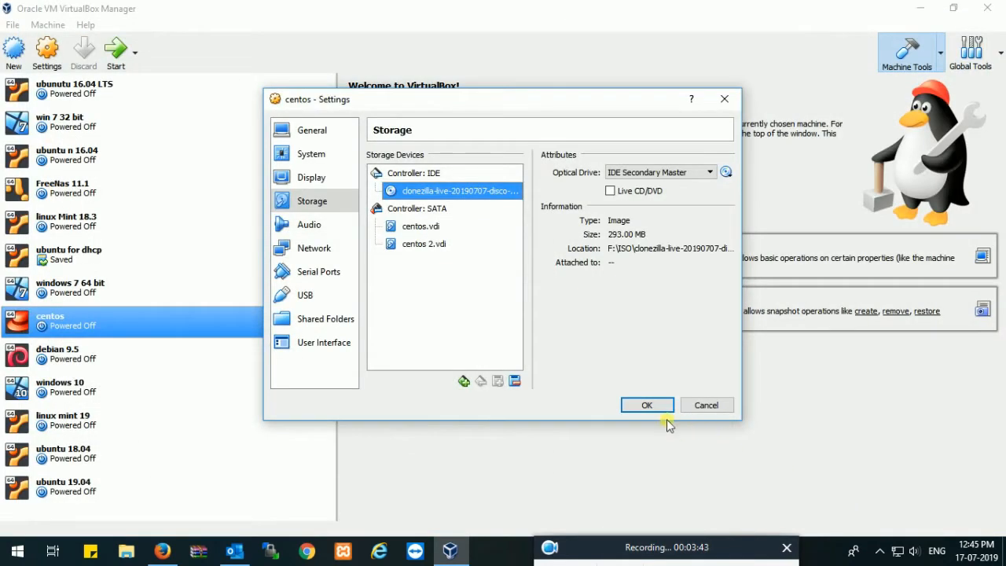
left_click(646, 405)
Start the centos machine and boot Clonezilla live with the default settings in VGA 800x600
left_click(118, 59)
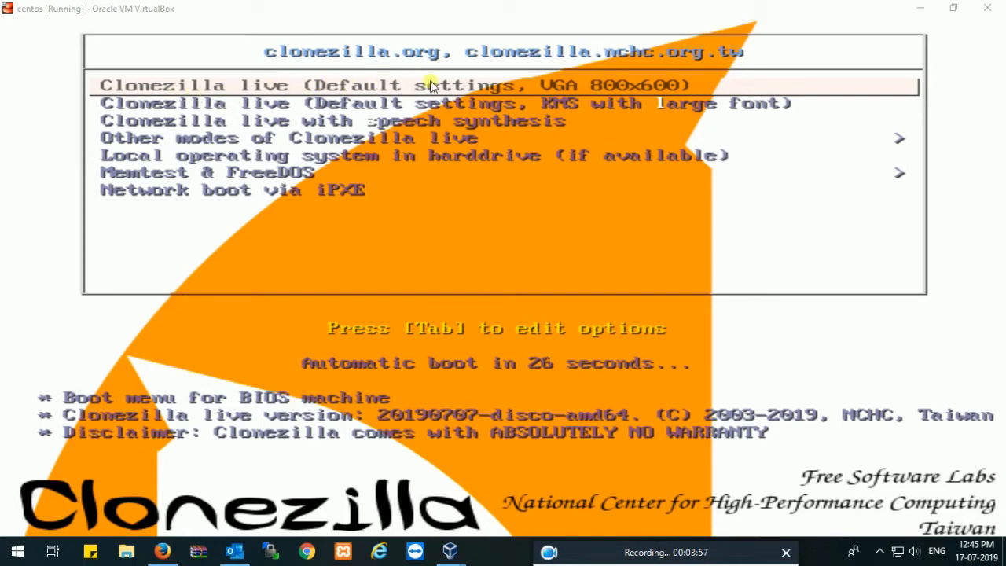
left_click(561, 82)
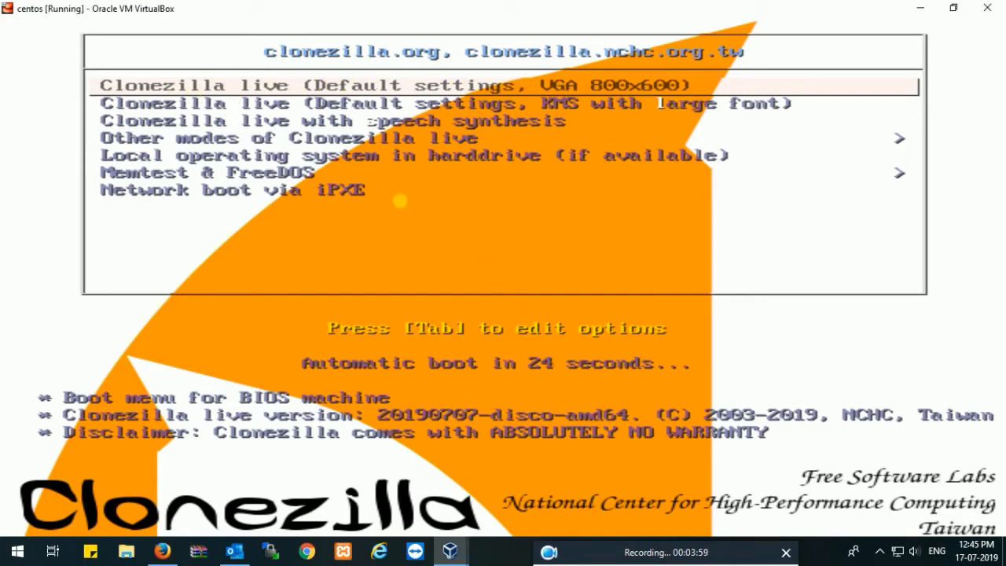
key("Down")
key("Up")
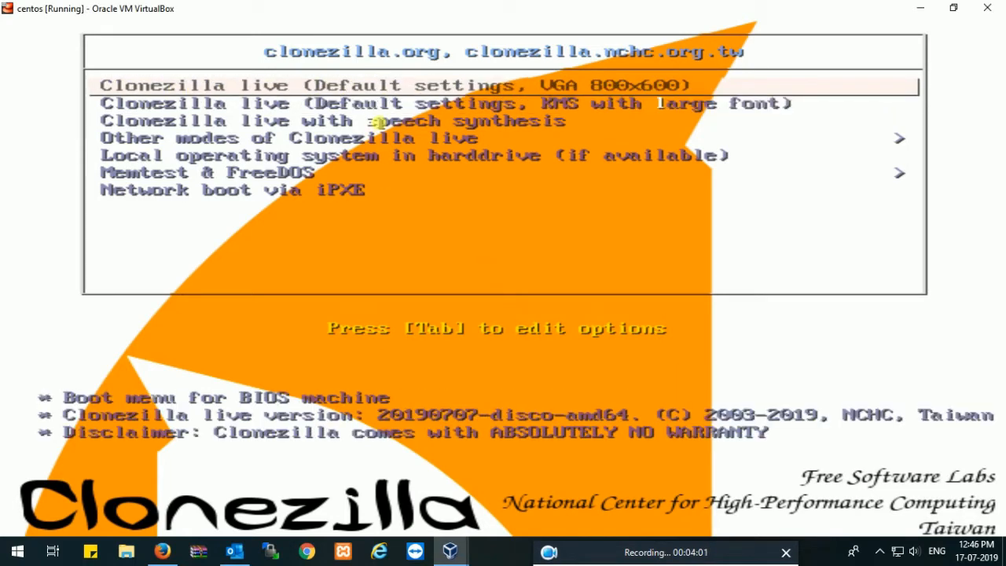
key("Return")
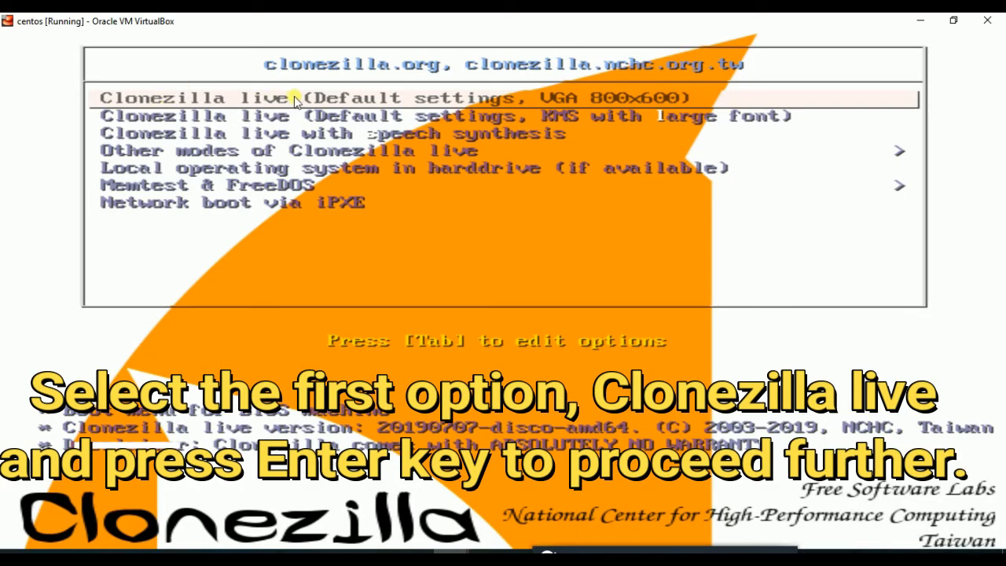
key("Return")
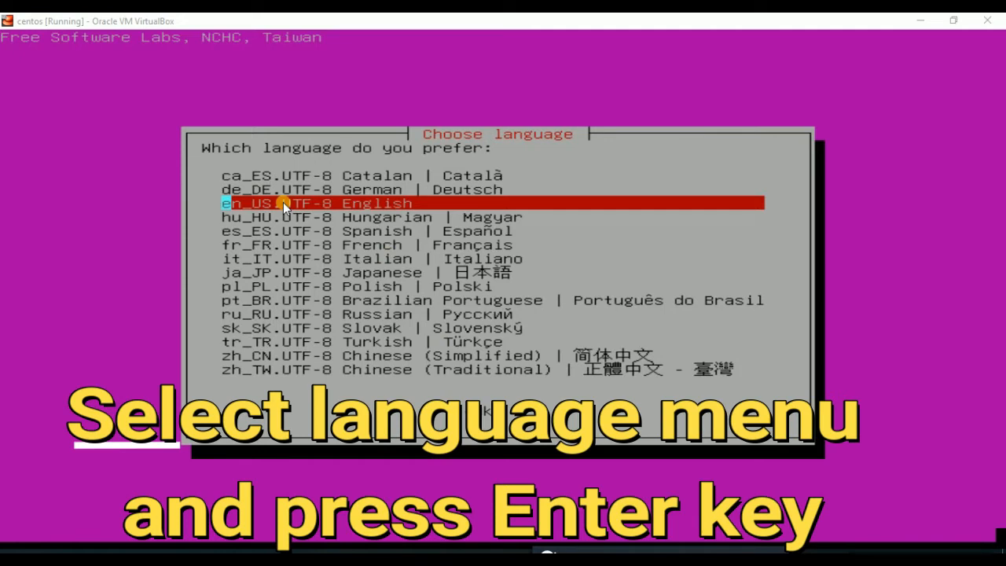
Set the Clonezilla language to en_US.UTF-8 English and keep the default US keyboard layout
left_click(430, 26)
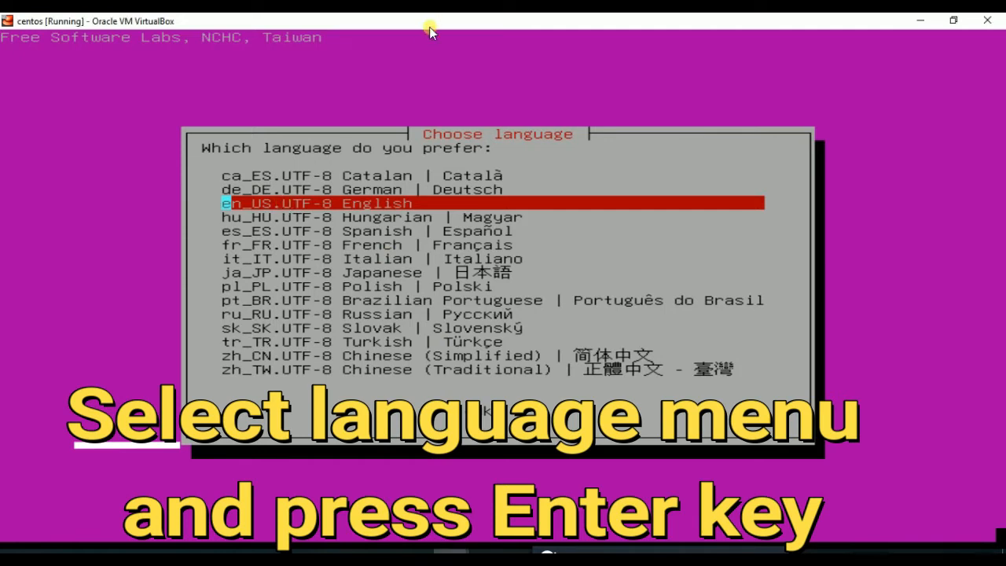
key("Return")
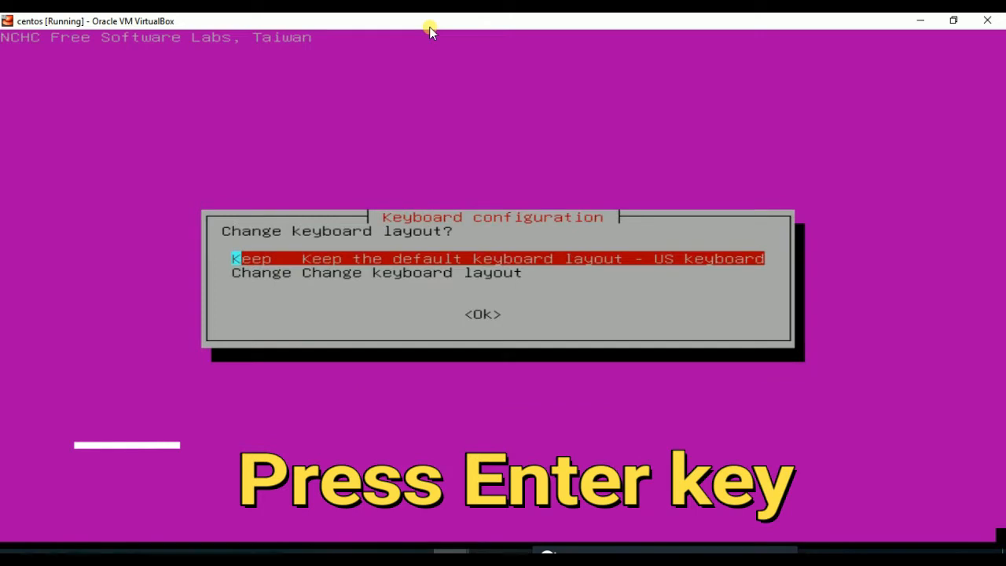
key("Return")
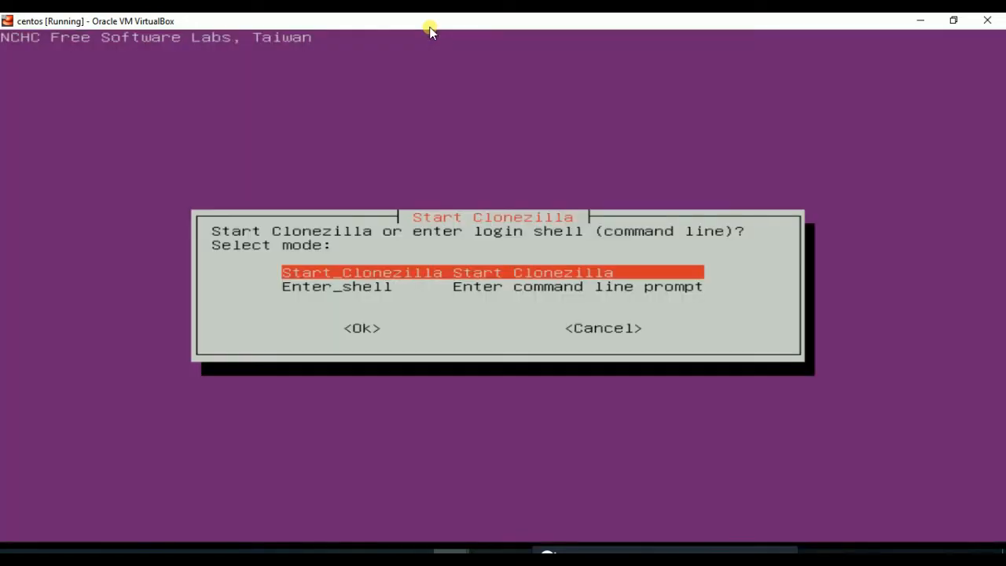
Start Clonezilla in device-device mode with the Beginner wizard and choose the disk_to_local_disk clone
key("Down")
key("Up")
key("Return")
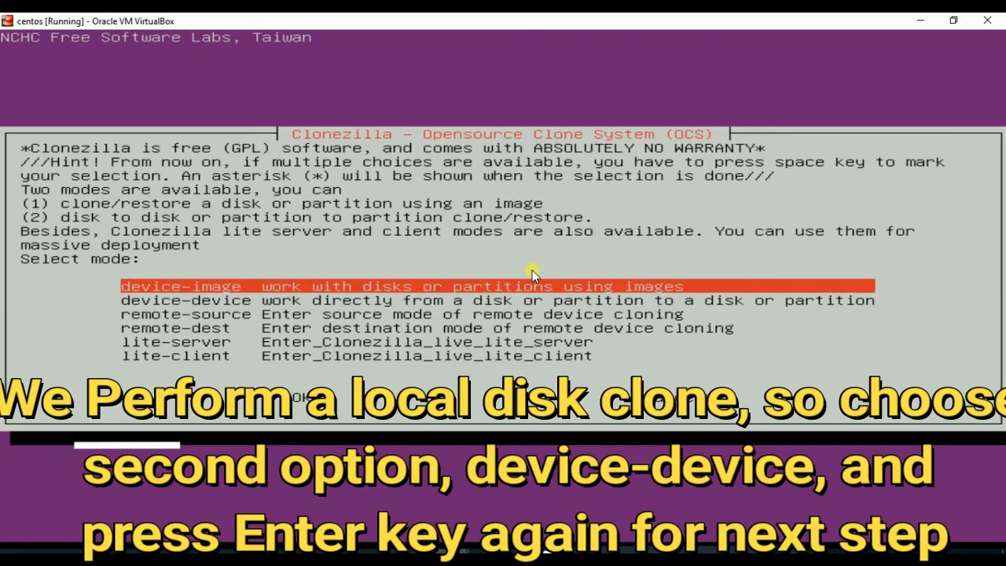
key("Down")
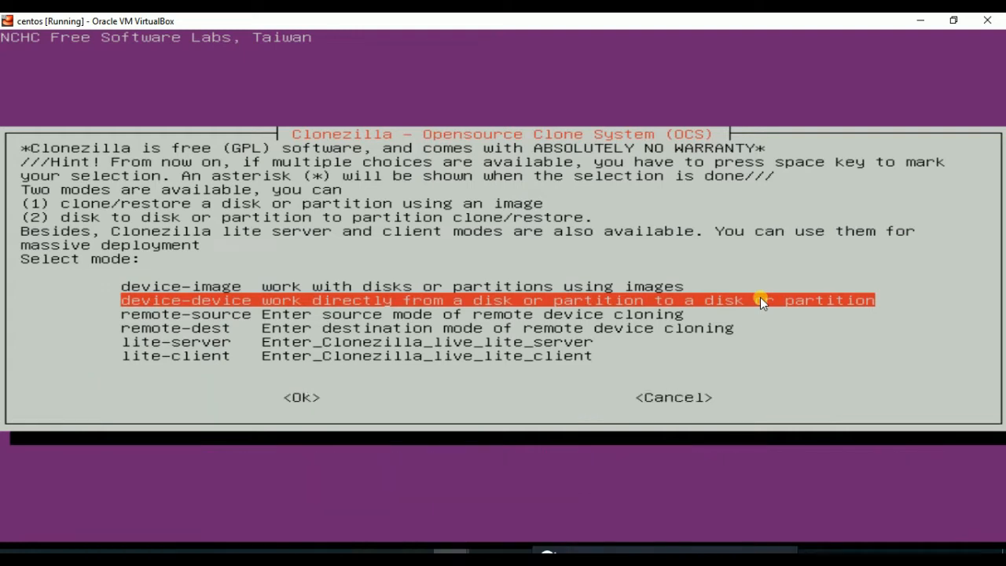
key("Return")
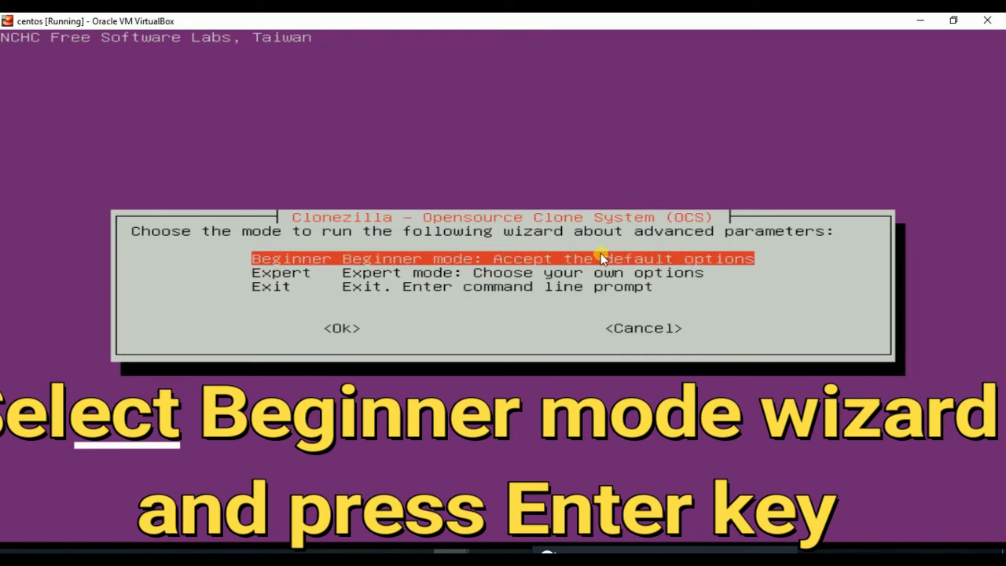
key("Return")
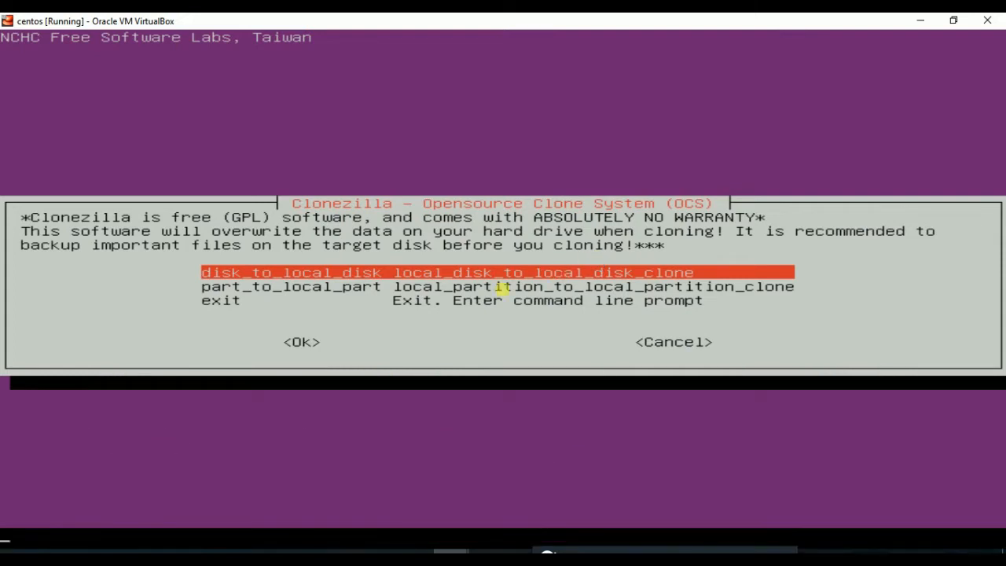
key("Return")
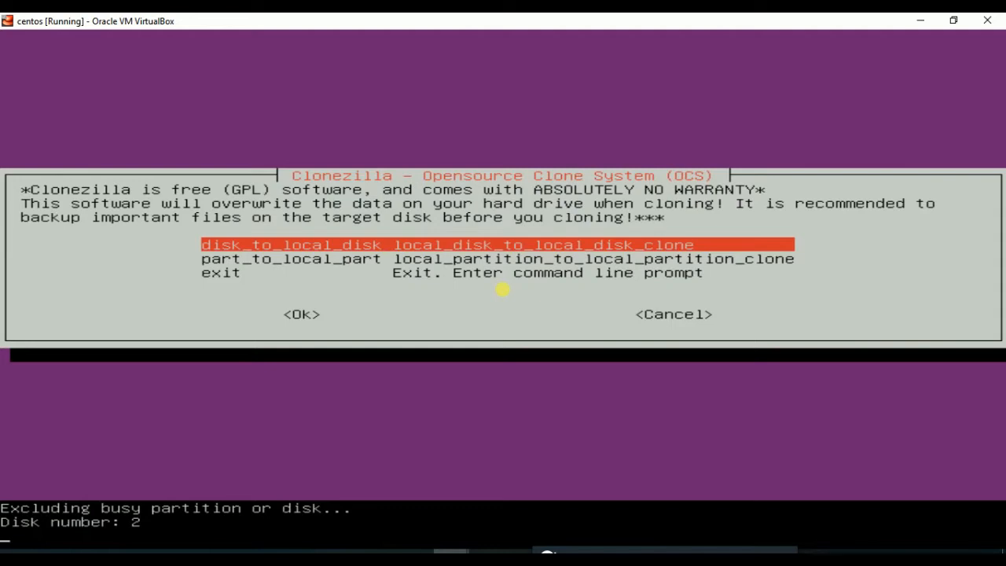
Choose the local disk sda as the clone source and sdb as the target
key("Return")
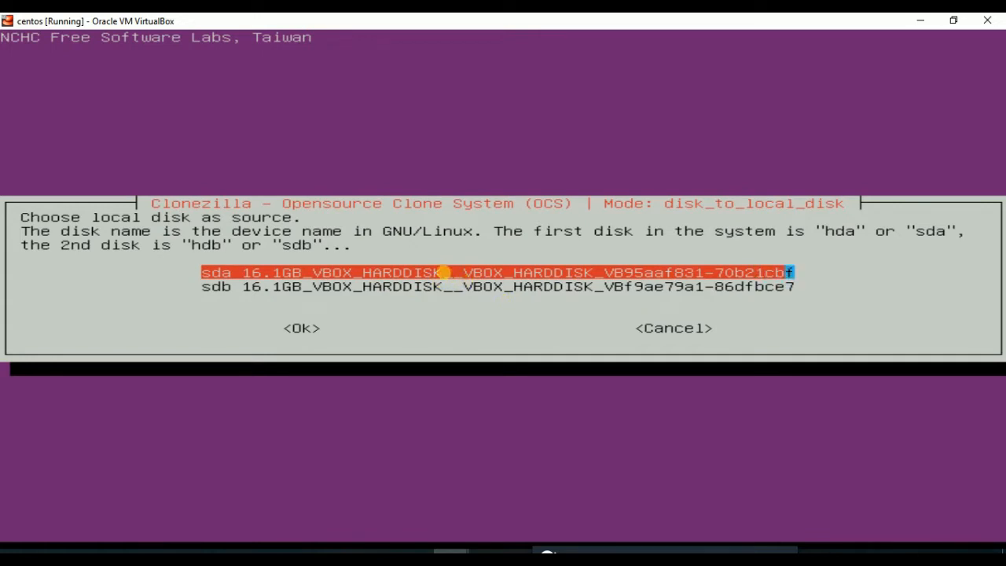
key("Return")
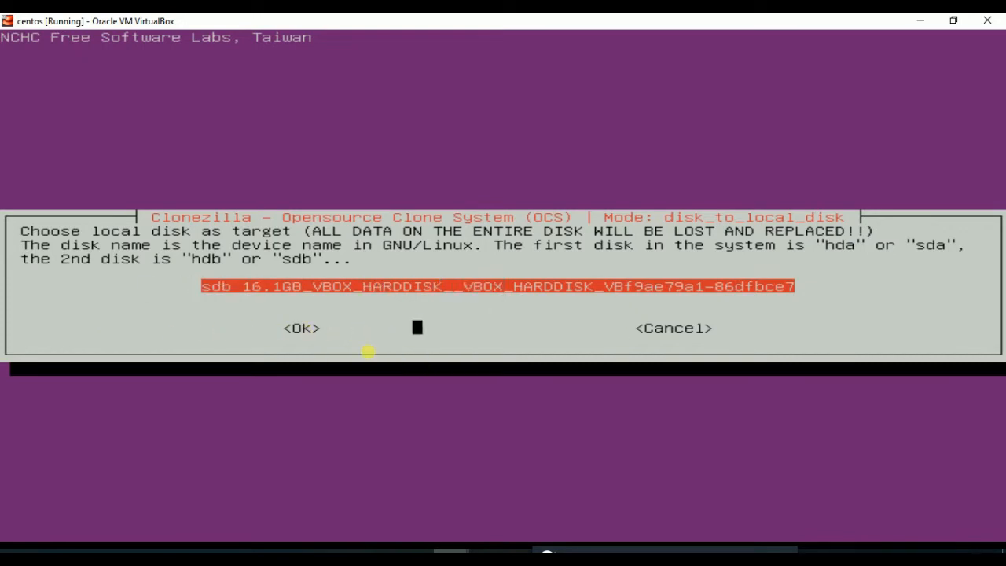
key("Return")
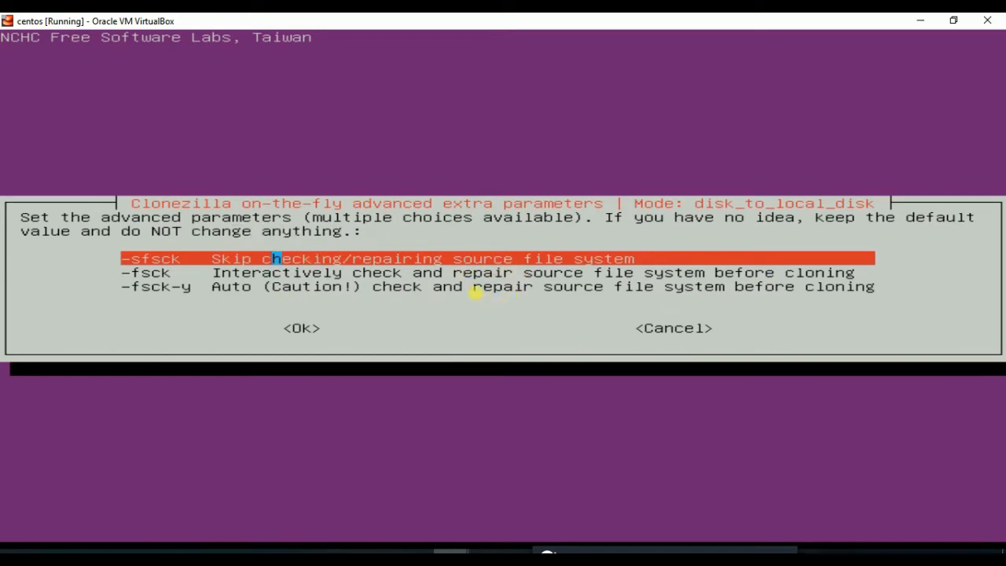
Skip checking the source file system (-sfsck) and set the action after cloning to shutdown (-pa poweroff)
key("Return")
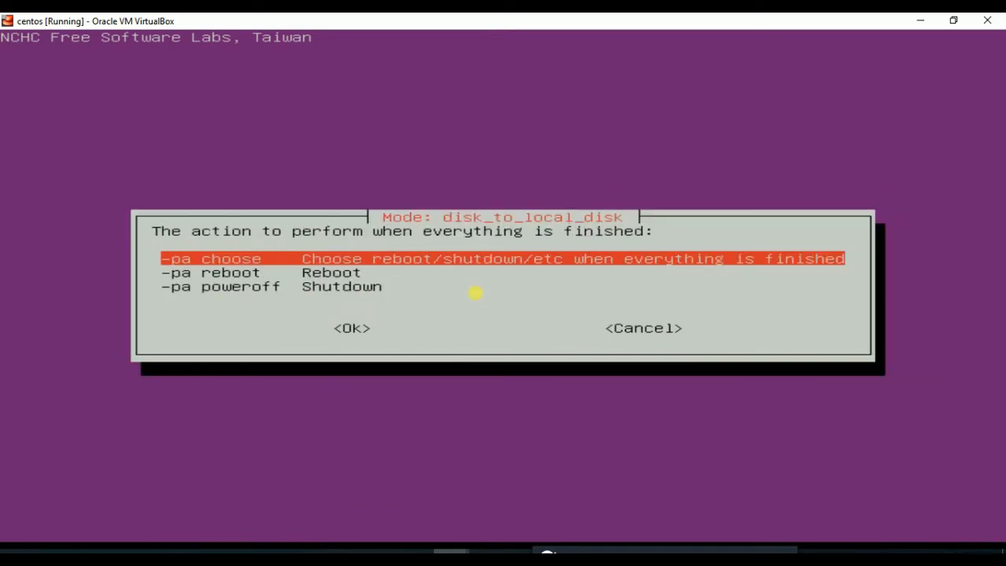
key("Down")
key("Down")
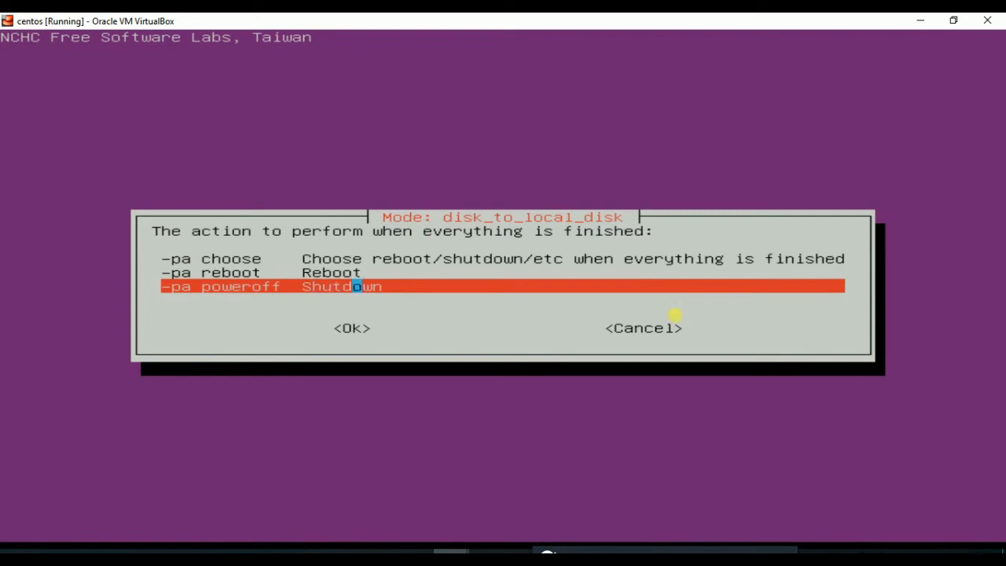
key("Return")
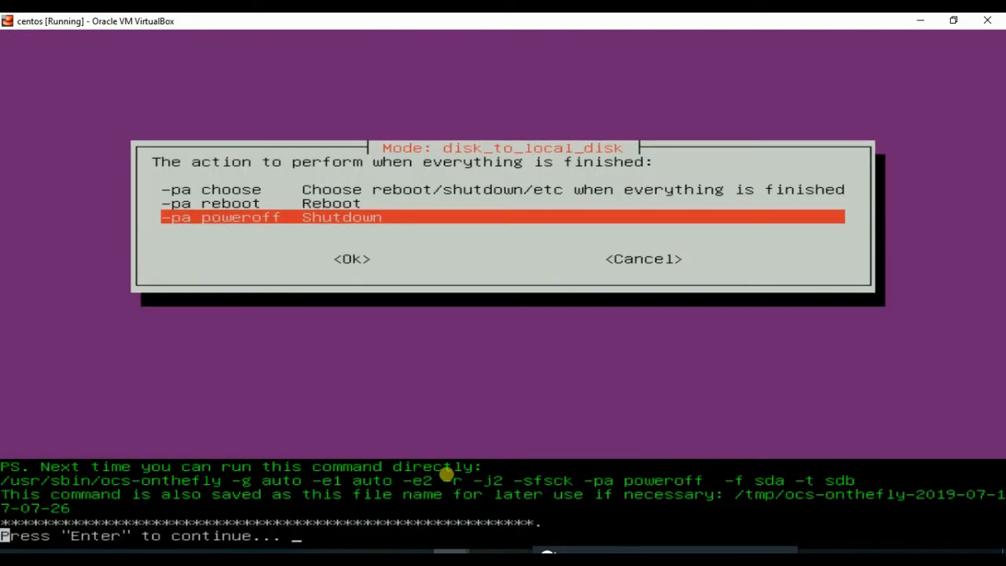
Run the clone, confirming both overwrite warnings for sdb and agreeing to clone the boot loader to it
key("Return")
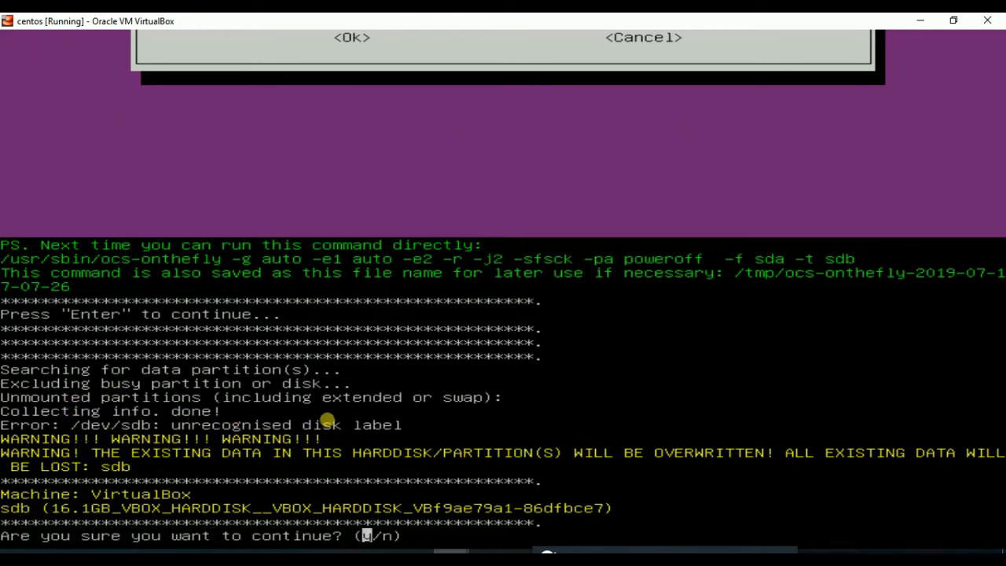
type("y")
key("Return")
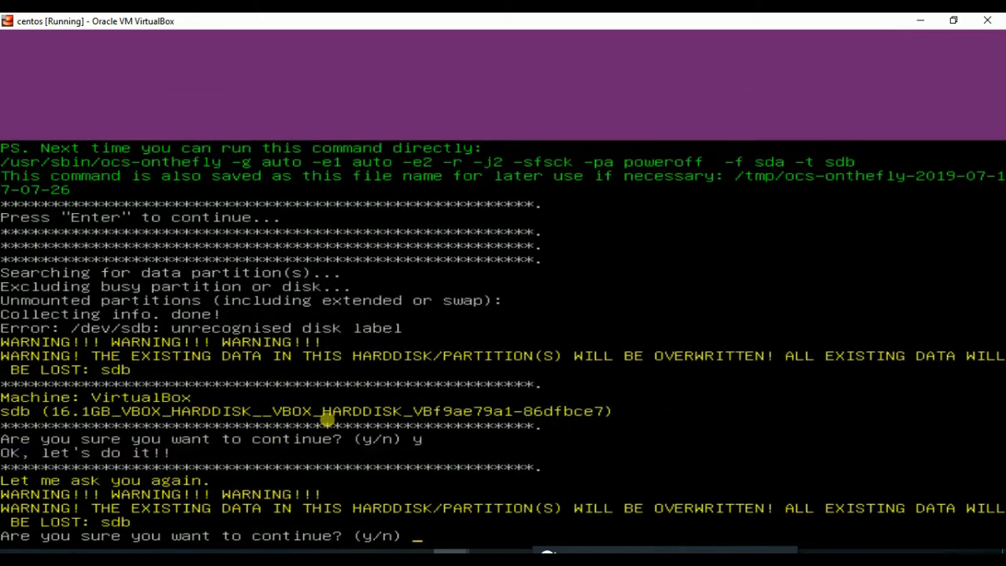
type("y")
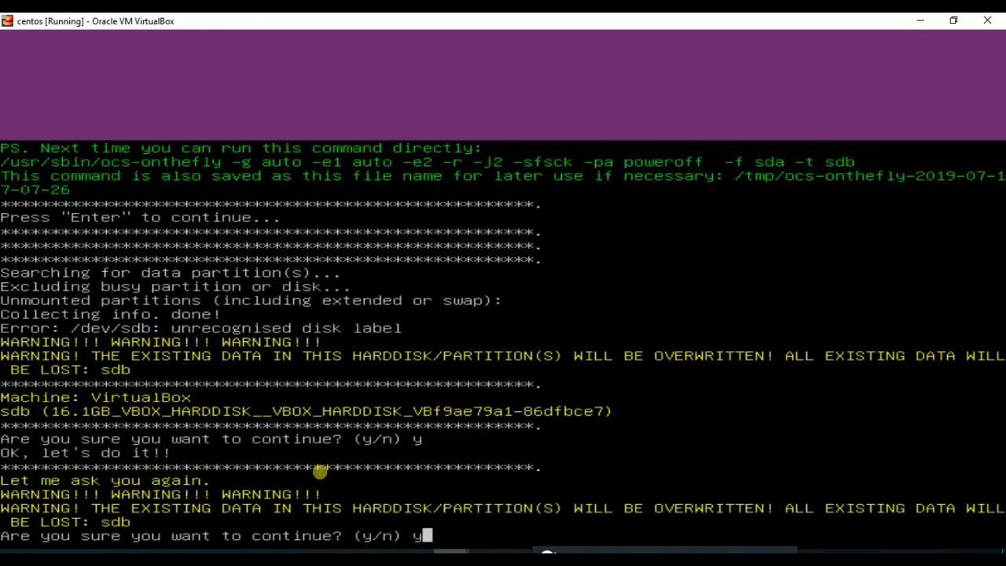
key("Return")
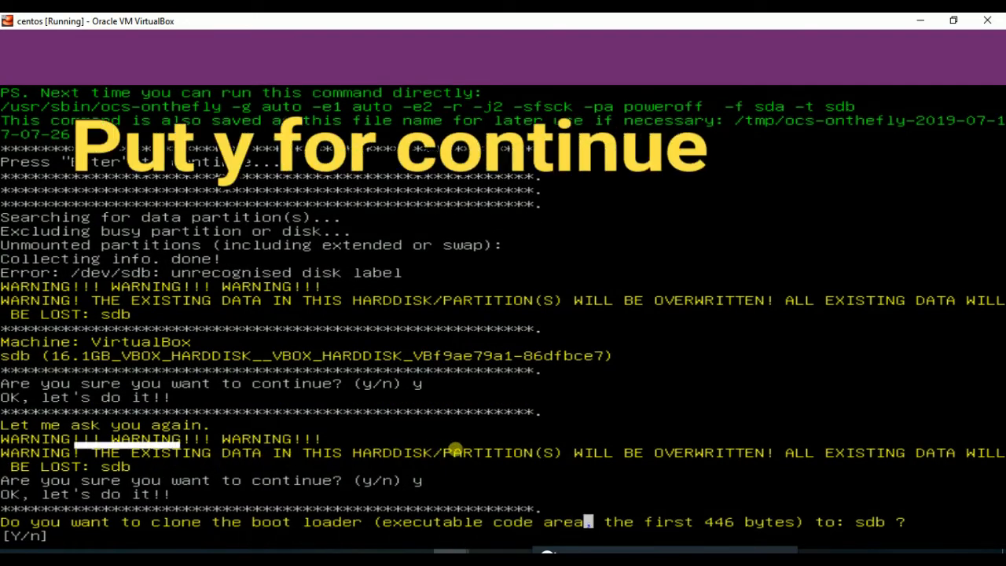
type("y")
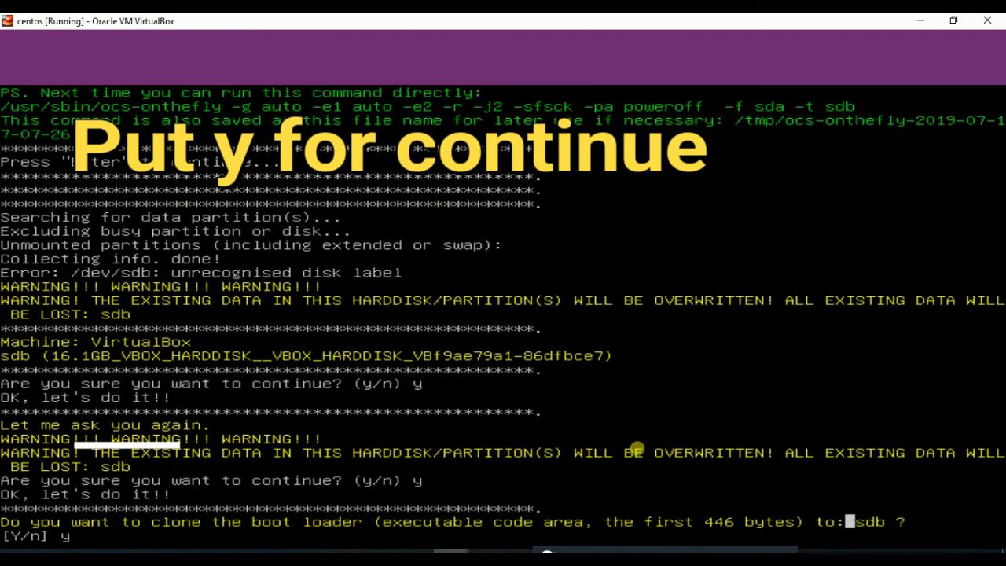
key("Return")
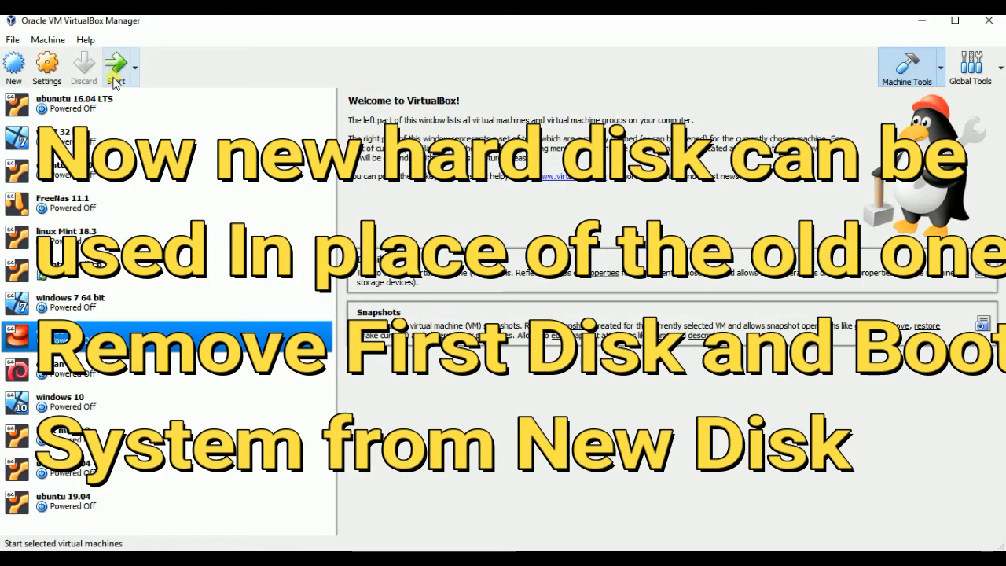
In the centos machine's storage settings, remove centos.vdi from the SATA controller and save the settings
left_click(47, 65)
left_click(313, 217)
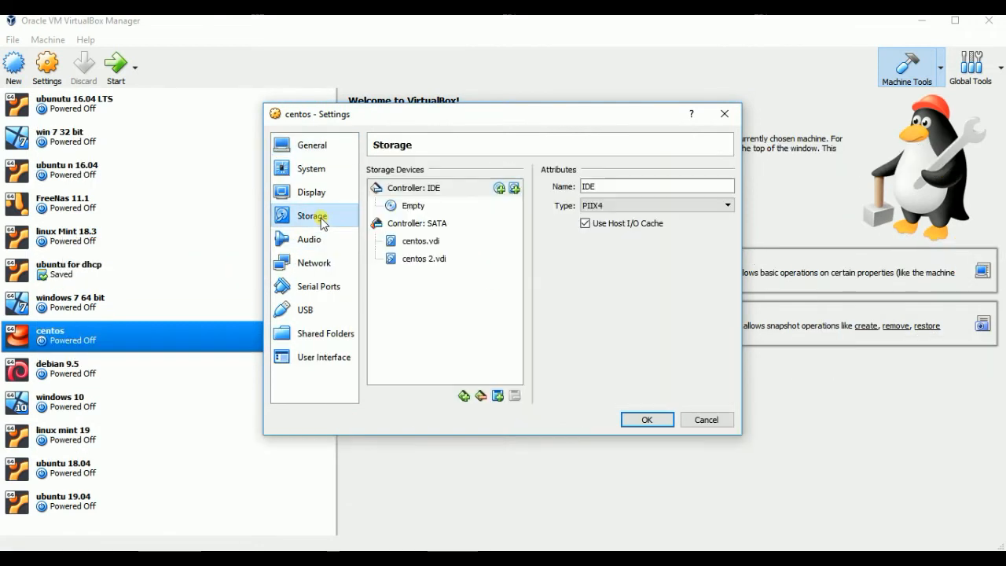
left_click(435, 241)
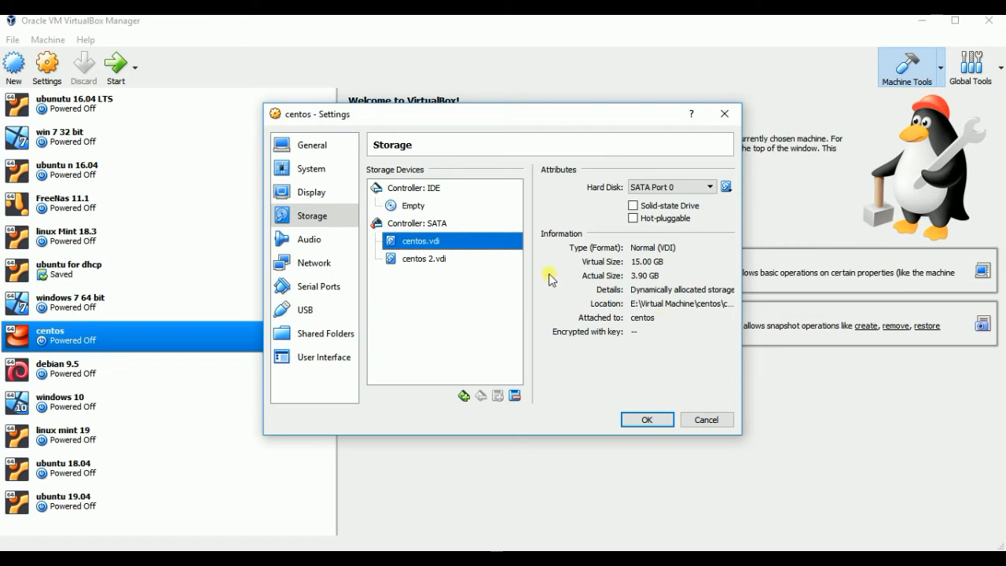
left_click(516, 396)
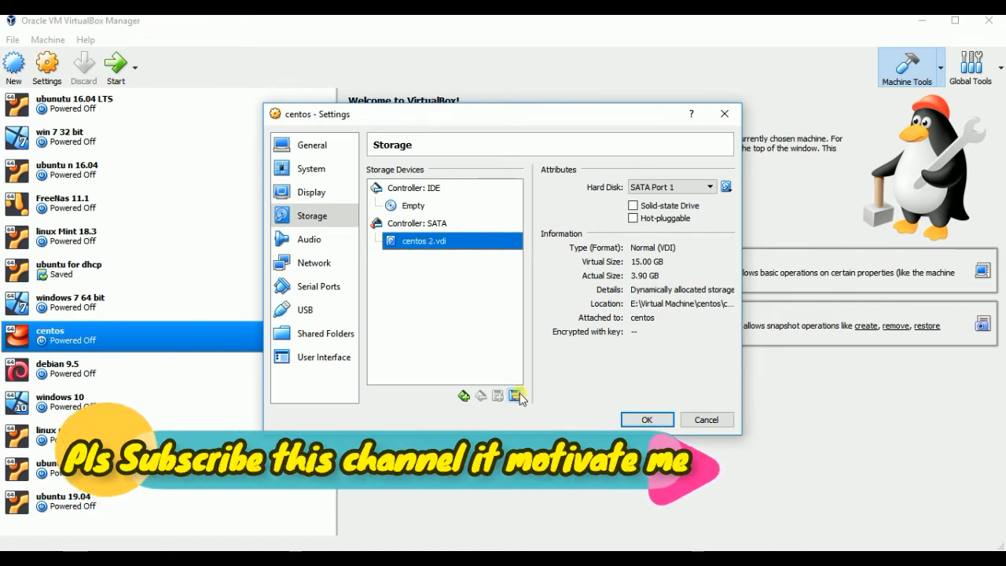
left_click(632, 420)
Start the centos machine from the remaining disk and dismiss the keyboard capture and mouse integration notices
left_click(116, 64)
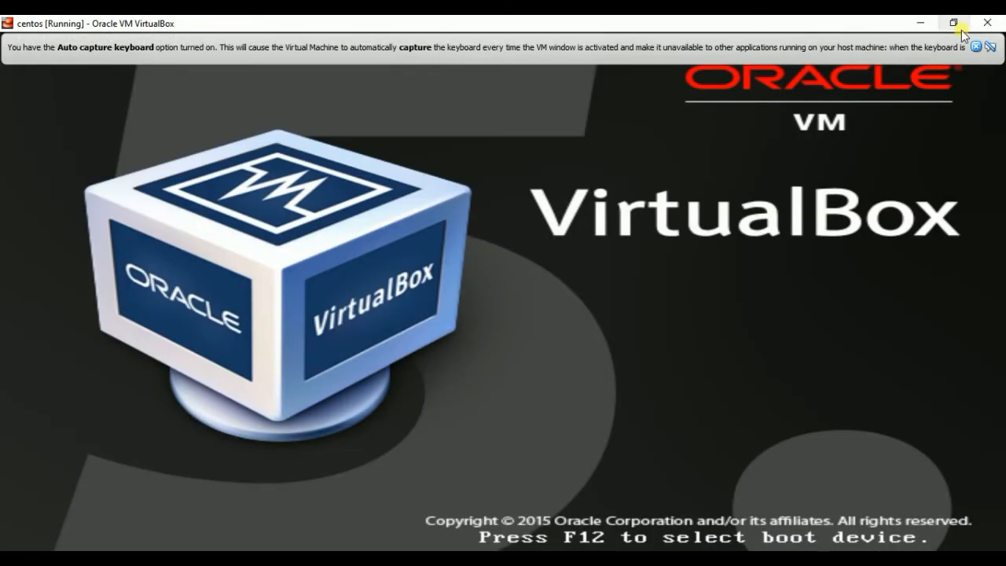
left_click(975, 46)
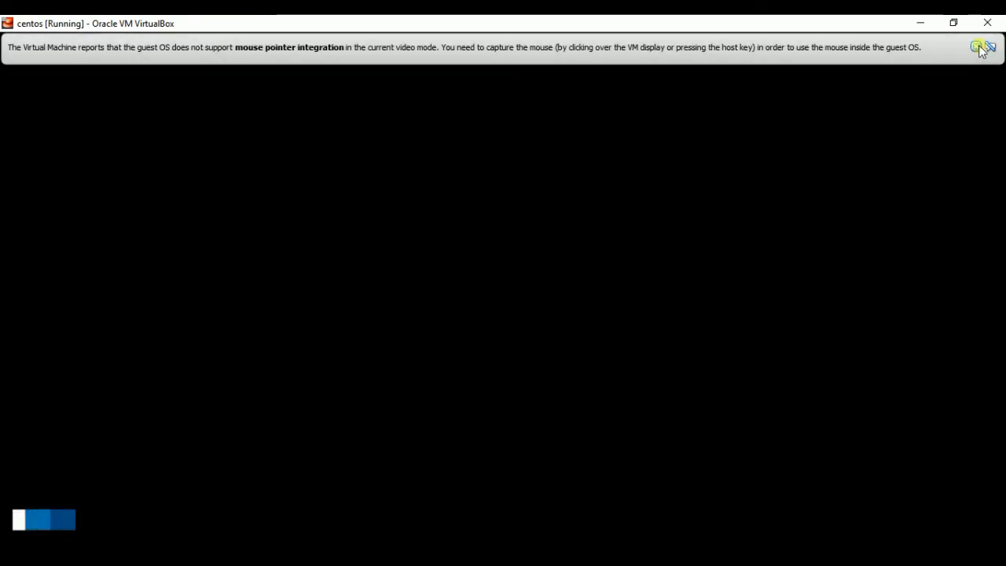
left_click(980, 47)
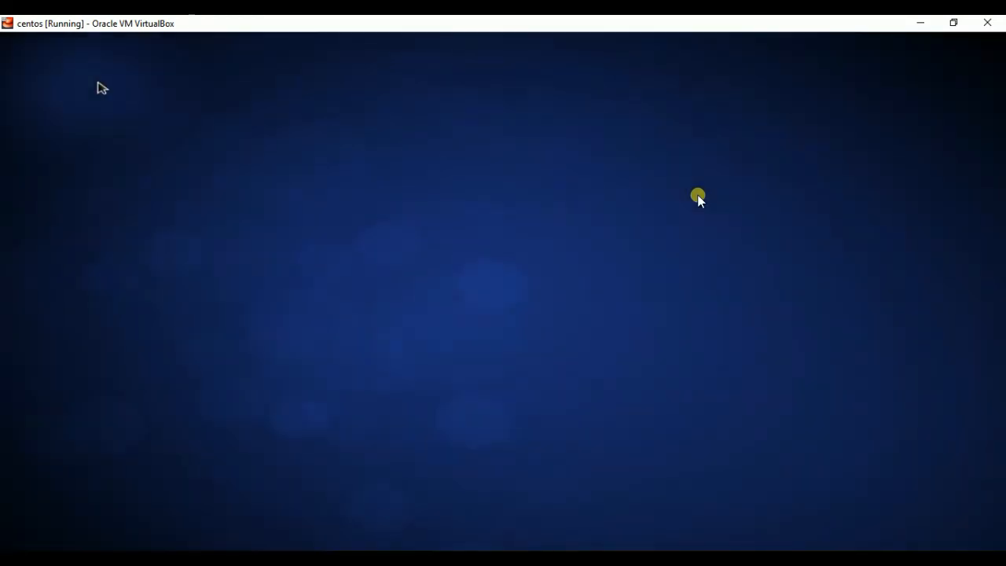
Log in to the listed CentOS user account with the account password
key("Return")
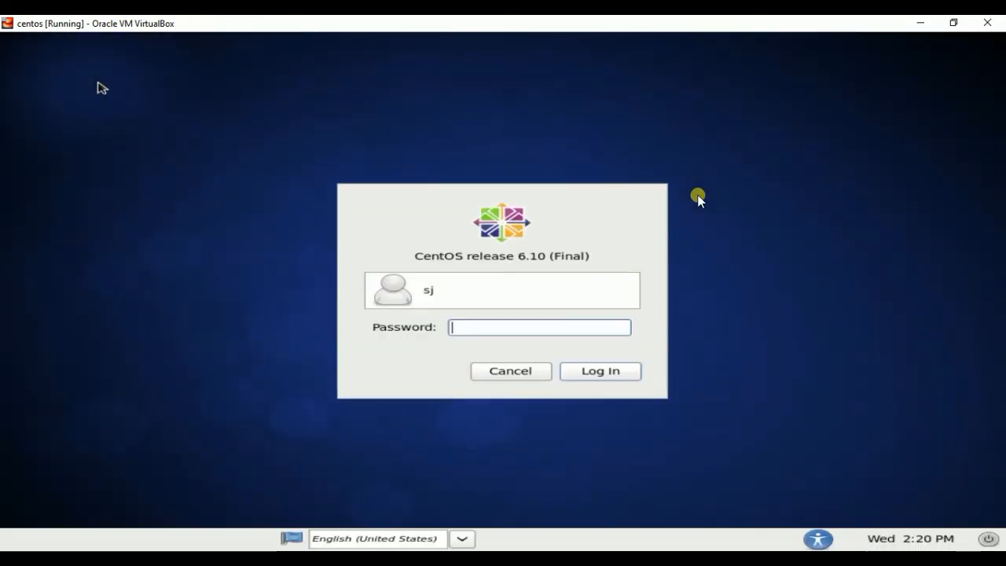
type("****")
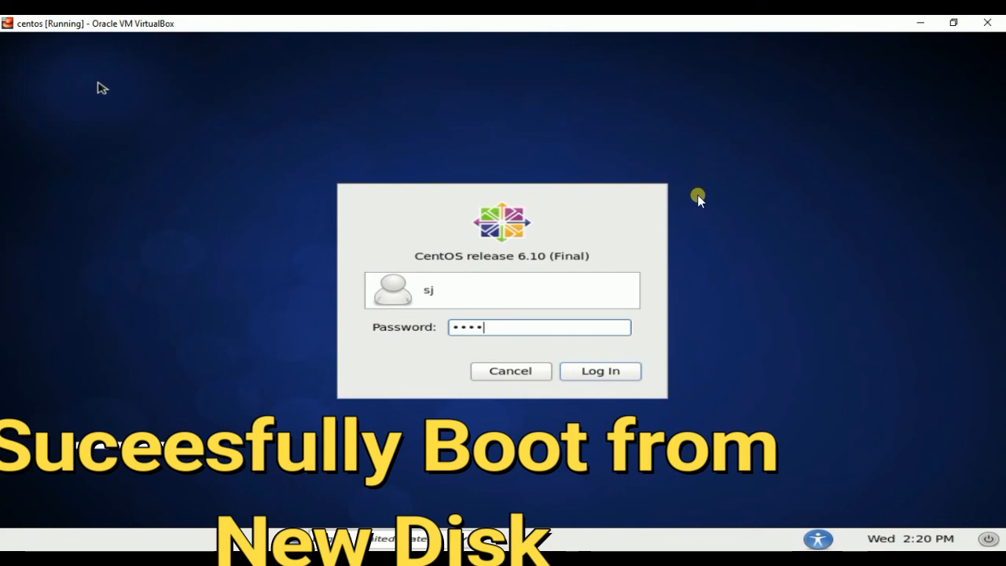
key("BackSpace")
key("BackSpace")
key("BackSpace")
key("BackSpace")
type("******")
key("Return")
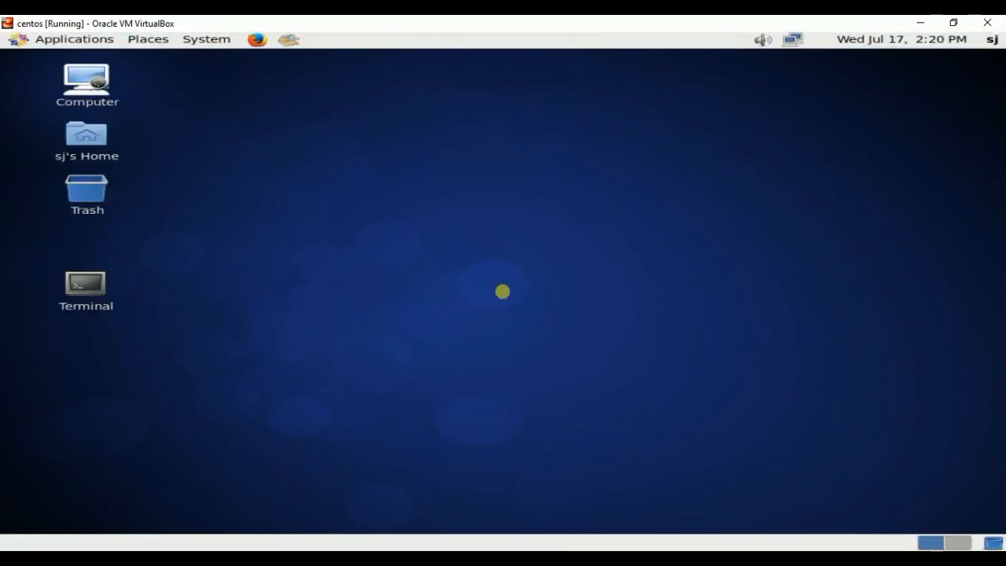
Shut down the CentOS guest system from its desktop
left_click(219, 43)
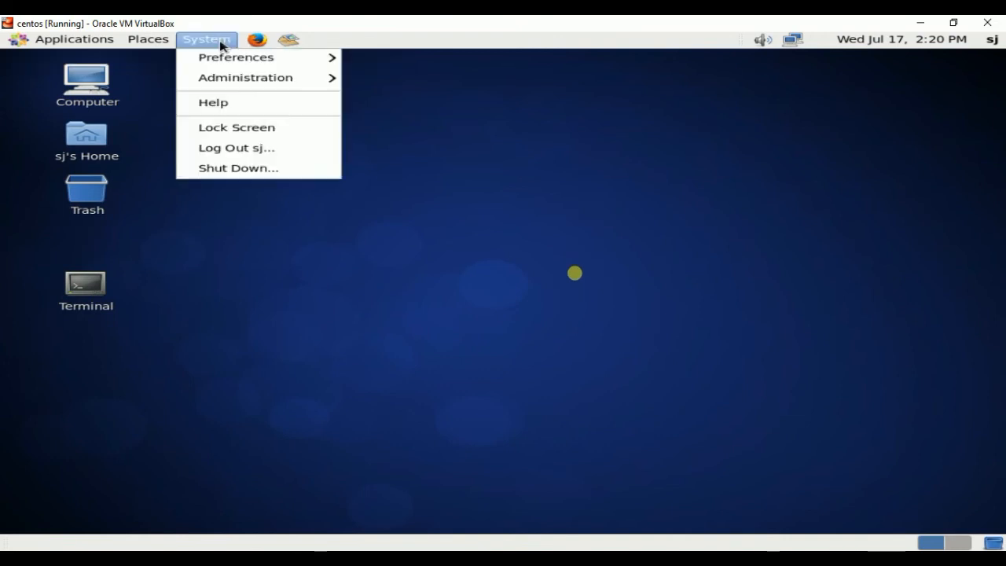
left_click(246, 170)
left_click(654, 341)
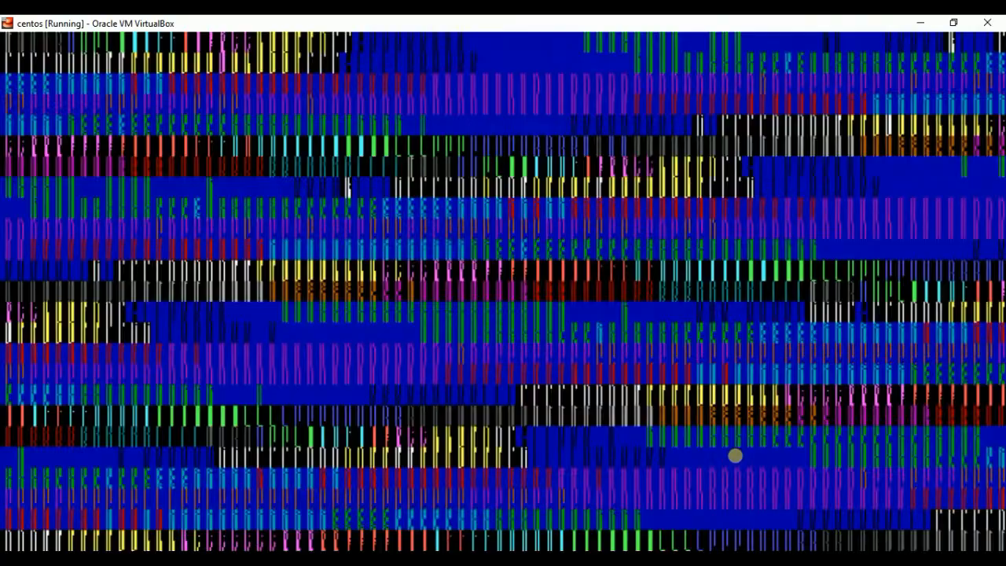